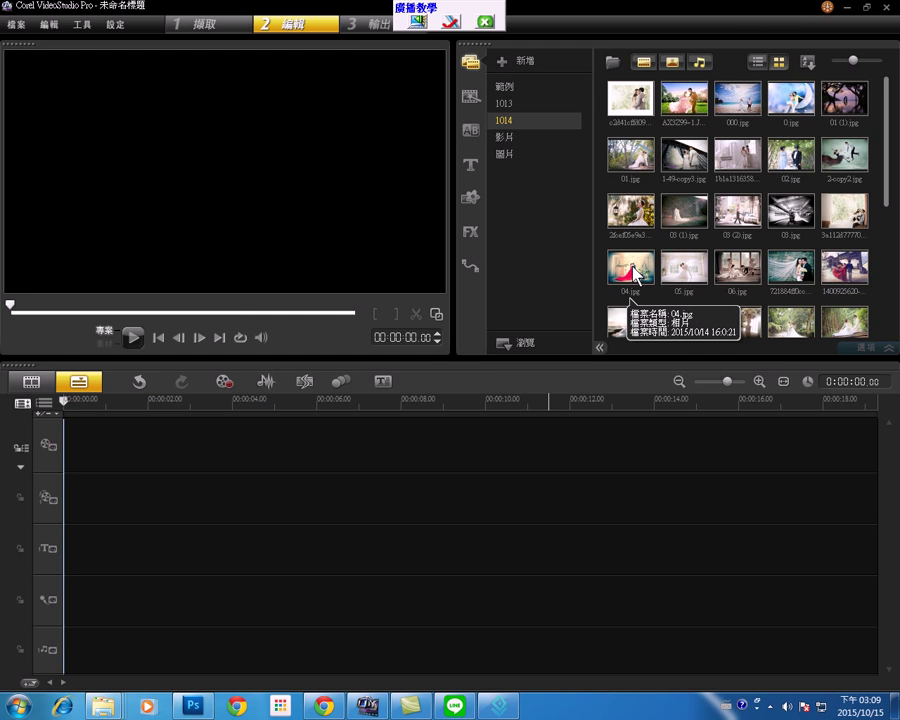
- Place the photo 04.jpg at the start of the video track and set its duration to 10 seconds
{"action": "left_click_drag", "start_coordinate": [633, 273], "coordinate": [285, 443]}
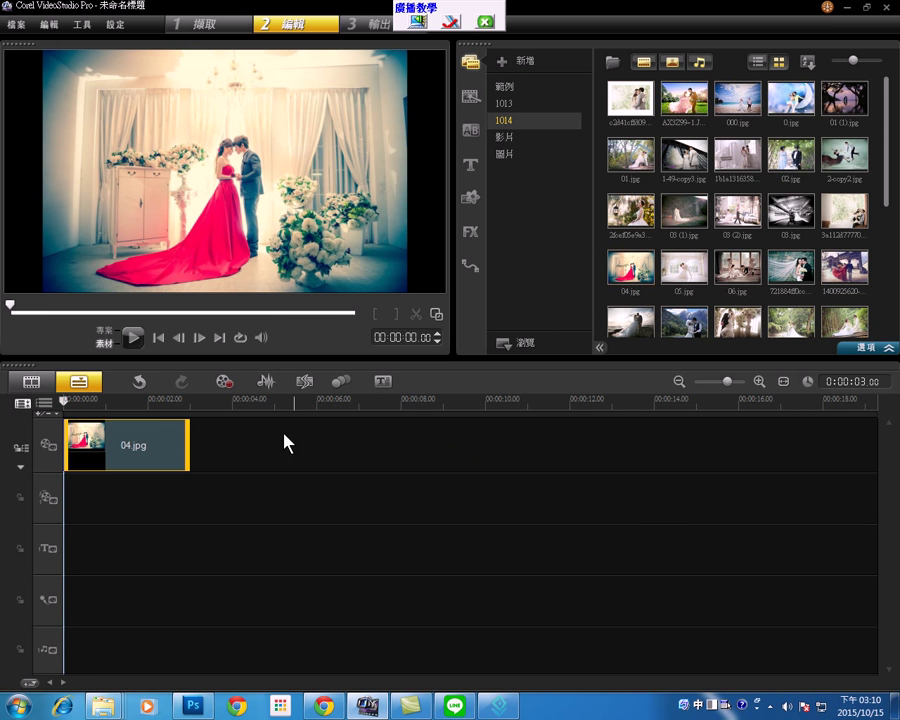
{"action": "double_click", "coordinate": [158, 434]}
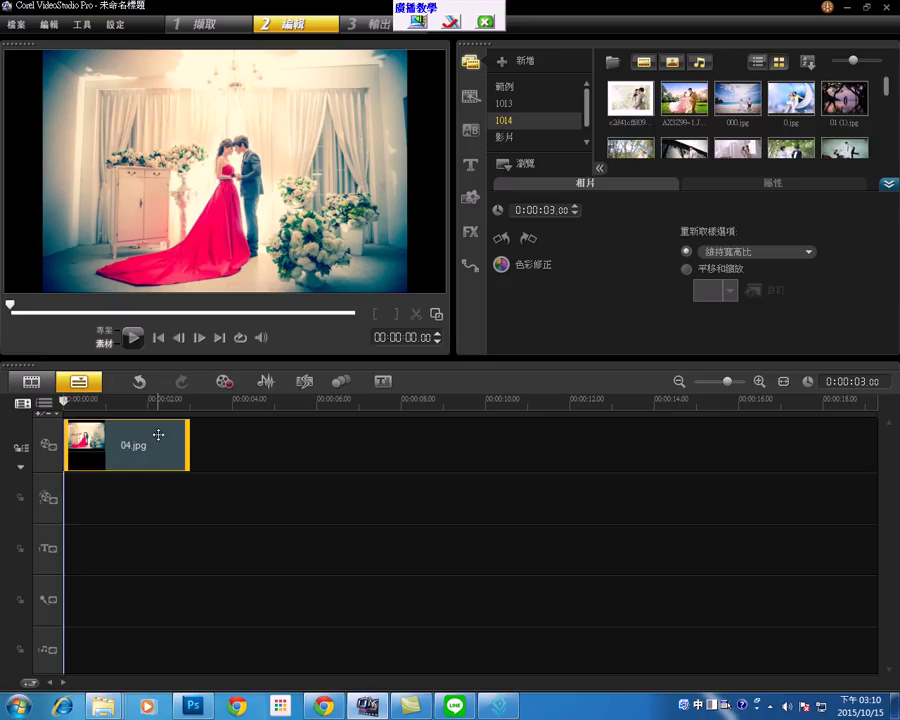
{"action": "left_click", "coordinate": [549, 211]}
{"action": "key", "text": "Return"}
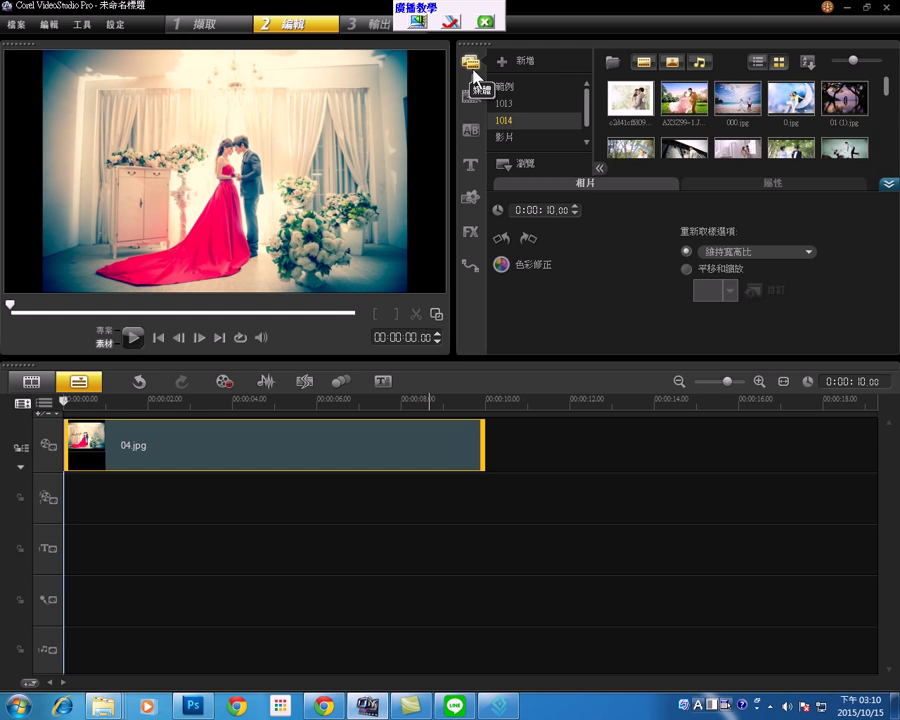
- Add 04.jpg from the 1014 folder to the overlay track, extended to match the 10-second video clip, and open its options
{"action": "left_click", "coordinate": [512, 122]}
{"action": "left_click_drag", "start_coordinate": [636, 268], "coordinate": [383, 496]}
{"action": "mouse_move", "coordinate": [469, 505]}
{"action": "left_mouse_down"}
{"action": "mouse_move", "coordinate": [152, 503]}
{"action": "mouse_move", "coordinate": [482, 497]}
{"action": "left_mouse_up"}
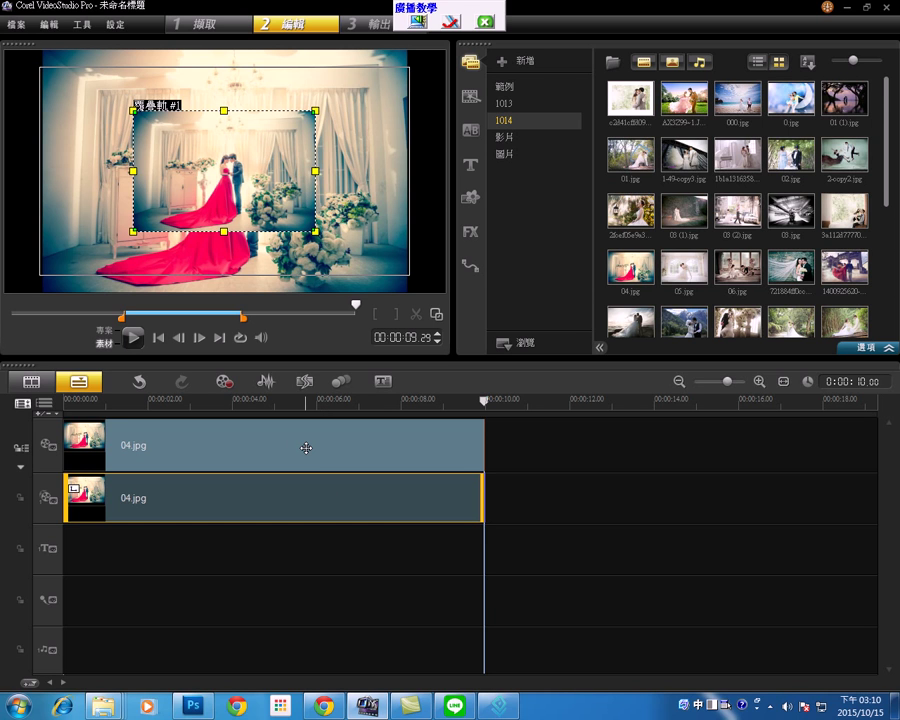
{"action": "double_click", "coordinate": [304, 498]}
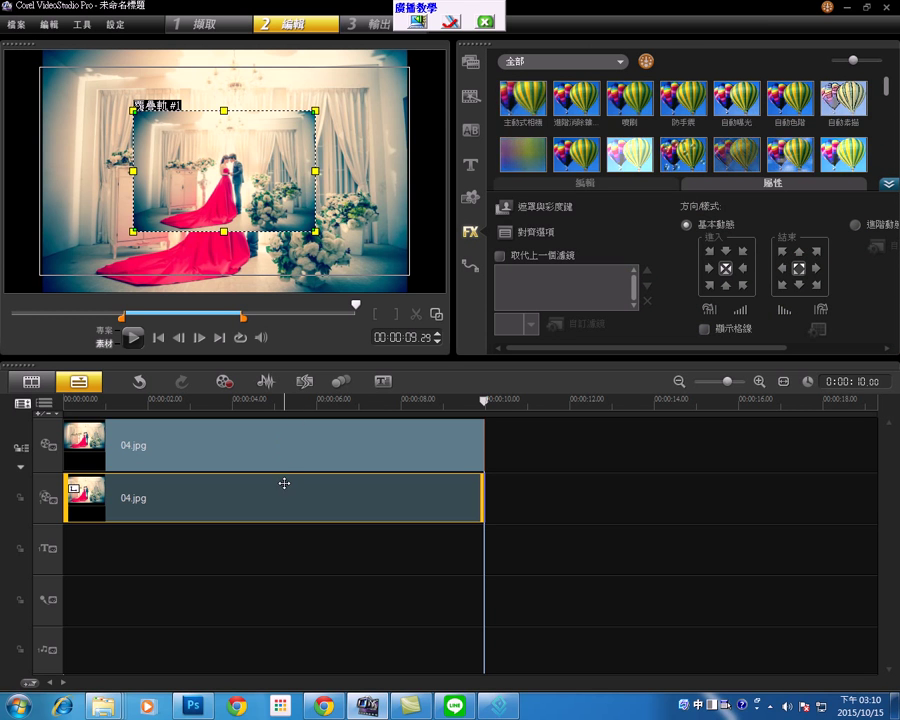
- Try enlarging the overlay photo to fill the whole preview frame, and undo the resize
{"action": "right_click", "coordinate": [278, 199]}
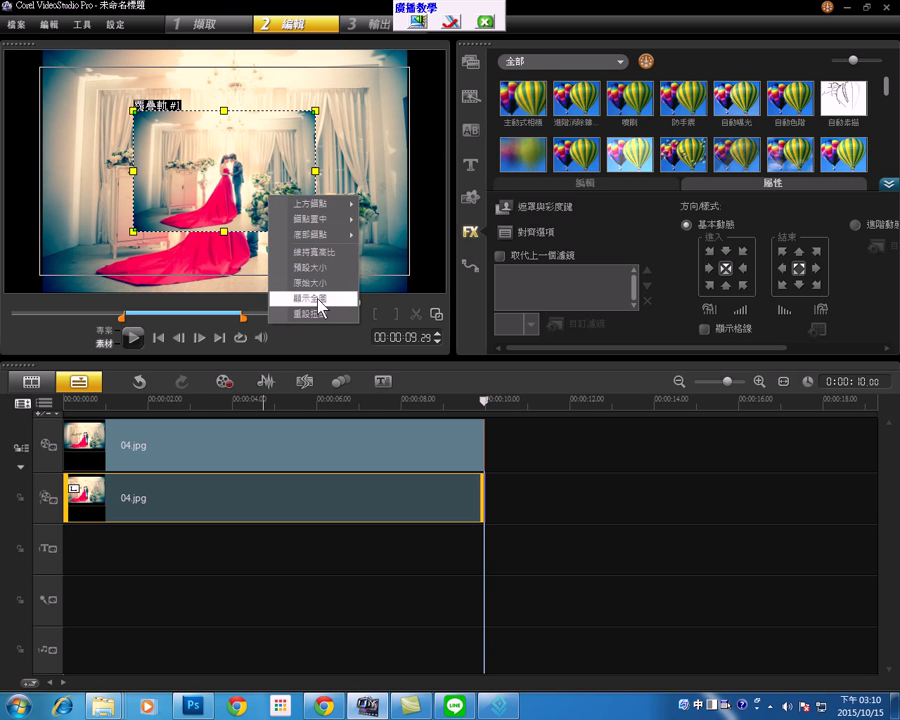
{"action": "left_click", "coordinate": [318, 300]}
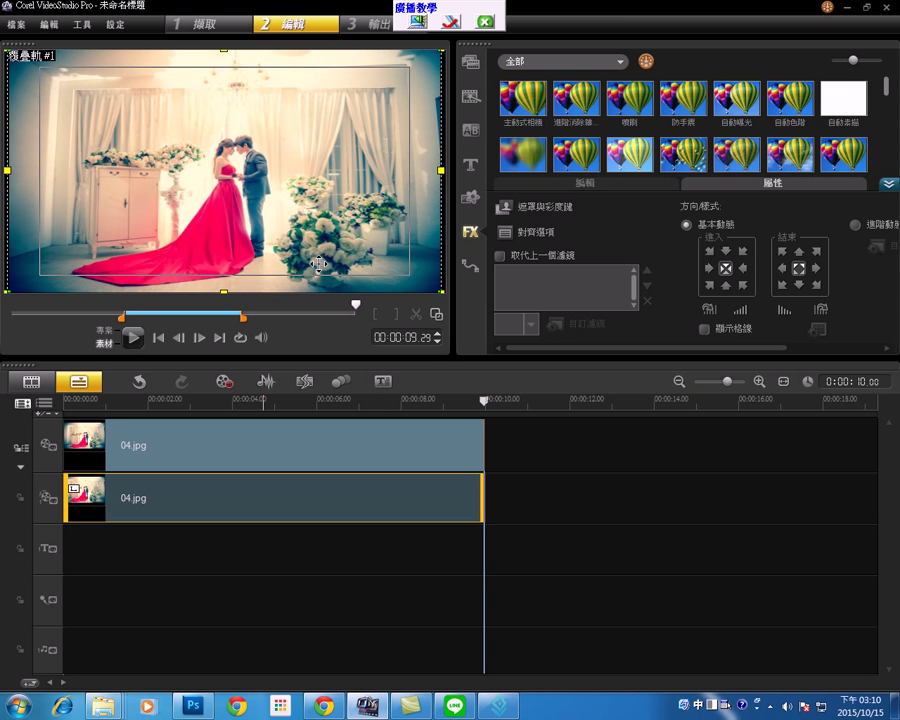
{"action": "key", "text": "ctrl+z"}
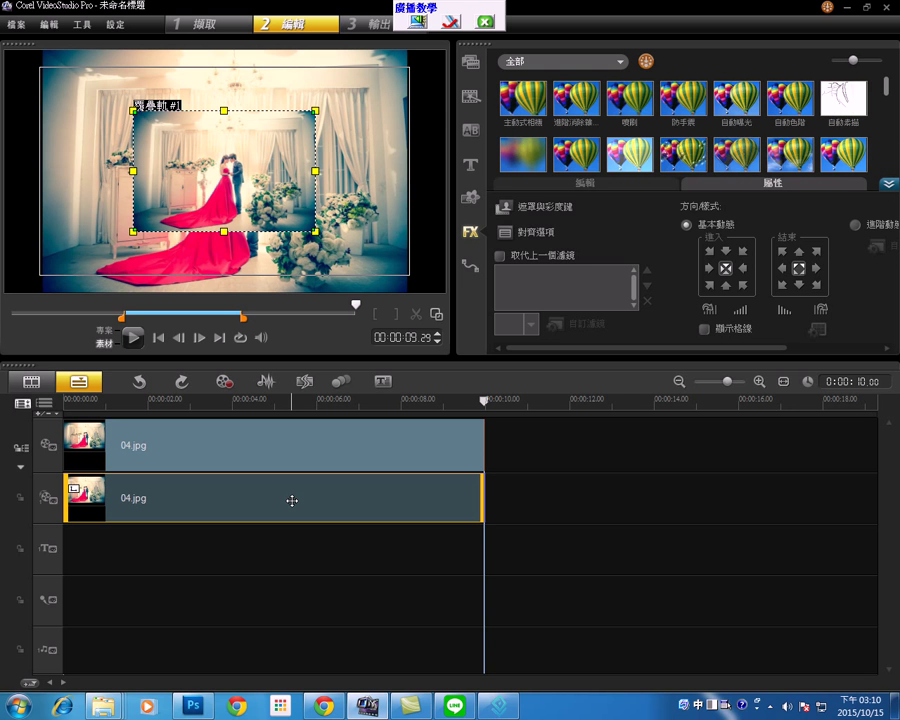
- Switch the overlay clip to advanced motion and set its X and Y size to 100 at the custom path's first keyframe
{"action": "left_click", "coordinate": [882, 229]}
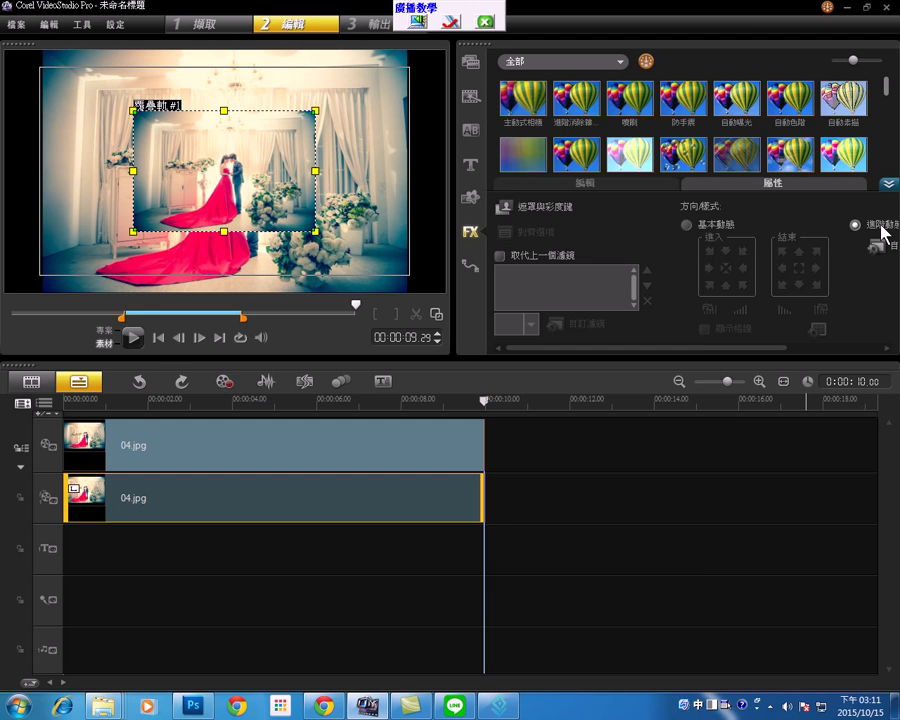
{"action": "left_click", "coordinate": [877, 245]}
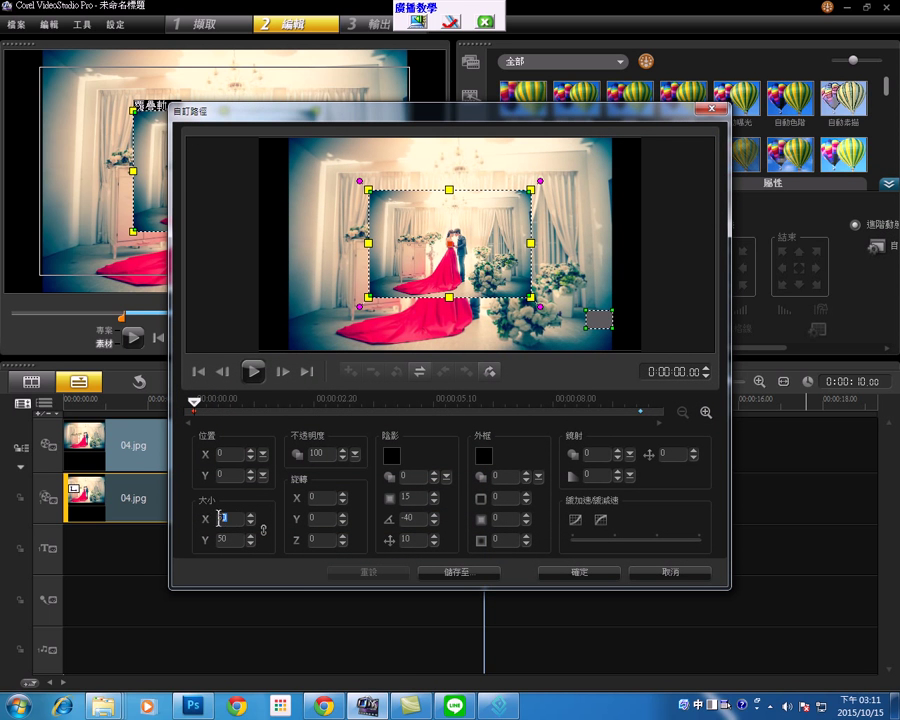
{"action": "type", "text": "100"}
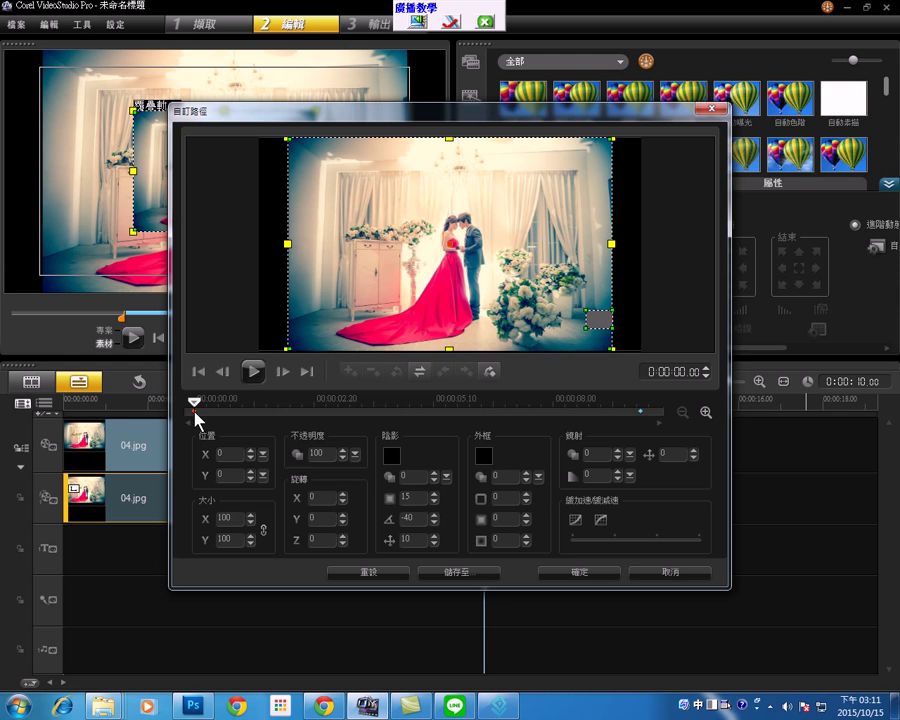
- Copy the first keyframe's settings onto the last keyframe of the overlay's custom path and accept the path
{"action": "right_click", "coordinate": [195, 418]}
{"action": "left_click", "coordinate": [227, 422]}
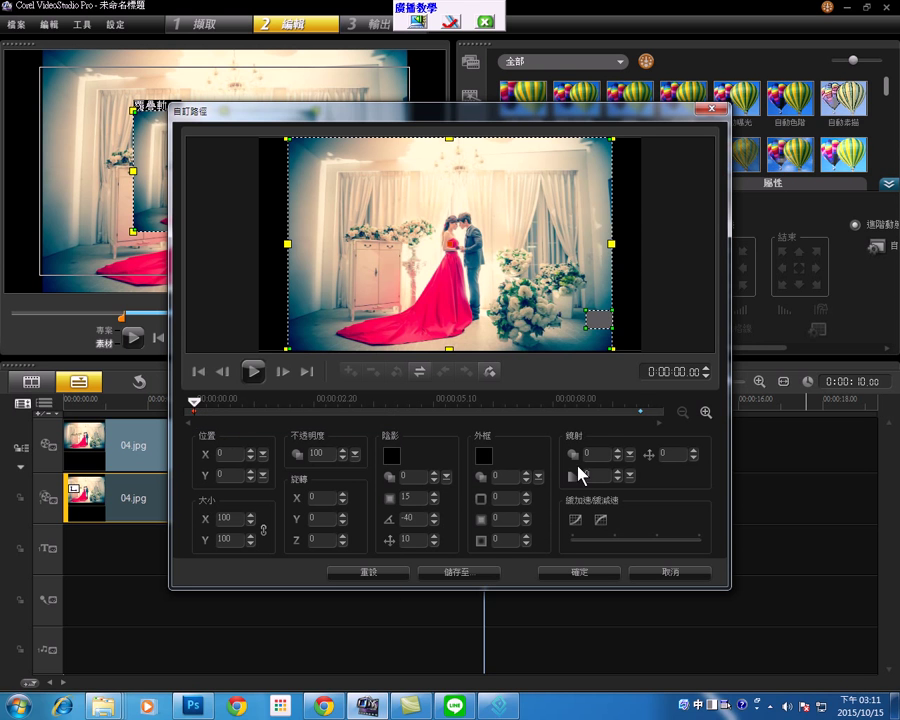
{"action": "left_click", "coordinate": [642, 414]}
{"action": "right_click", "coordinate": [642, 414]}
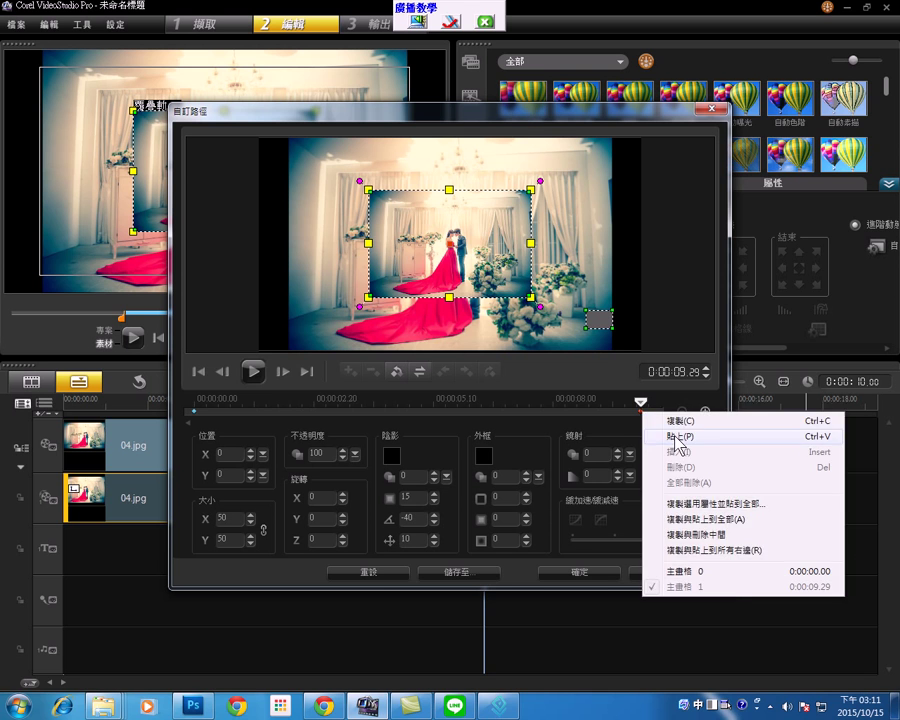
{"action": "left_click", "coordinate": [678, 437]}
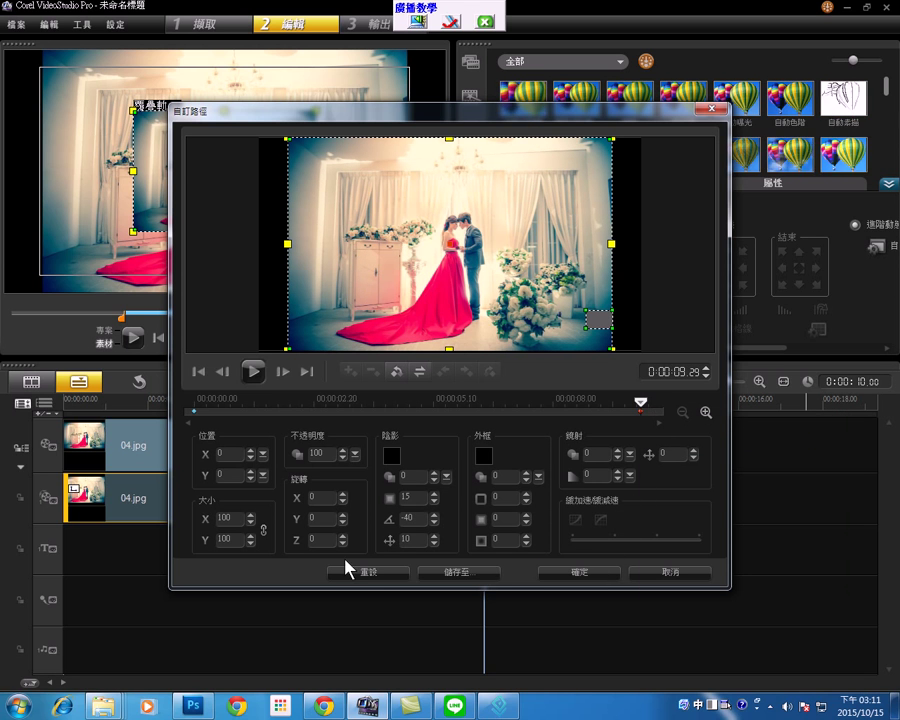
{"action": "left_click", "coordinate": [579, 576]}
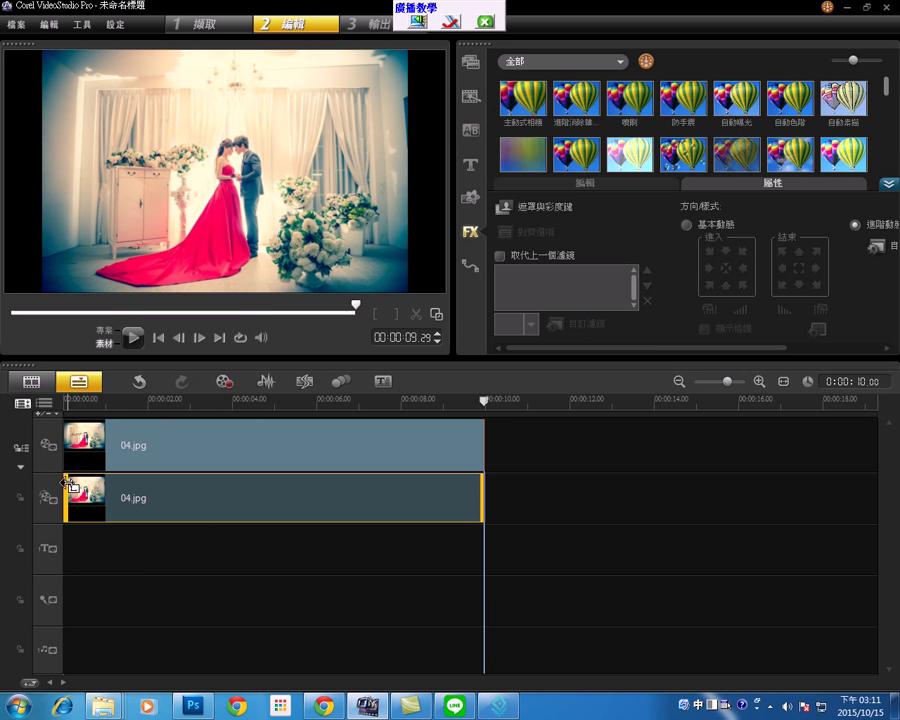
- Hide and show the video and overlay tracks in turn to compare how the two photos line up
{"action": "left_click", "coordinate": [50, 445]}
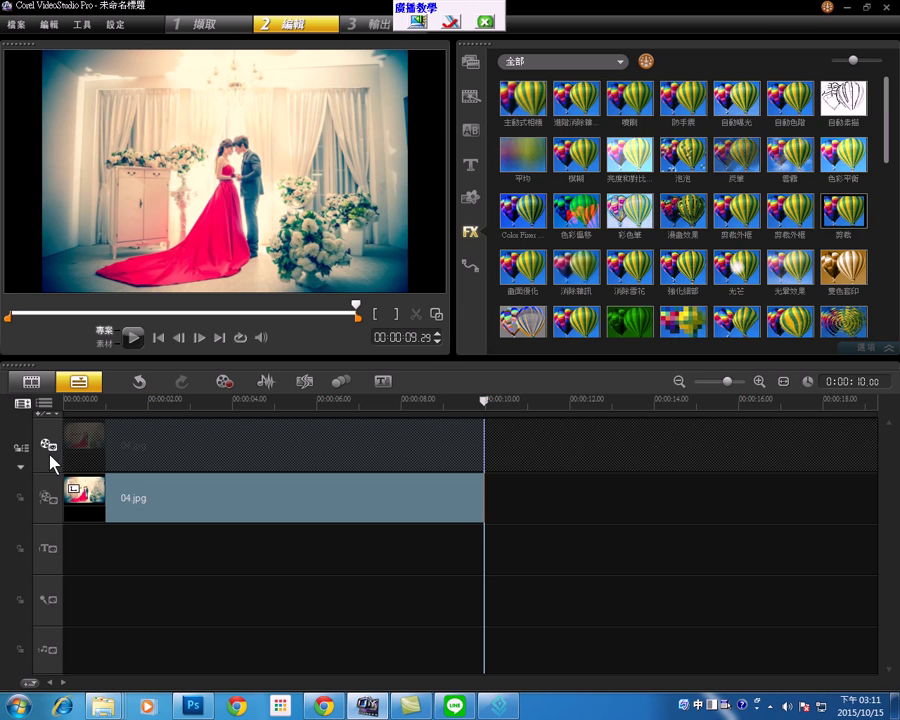
{"action": "left_click", "coordinate": [50, 485]}
{"action": "left_click", "coordinate": [50, 450]}
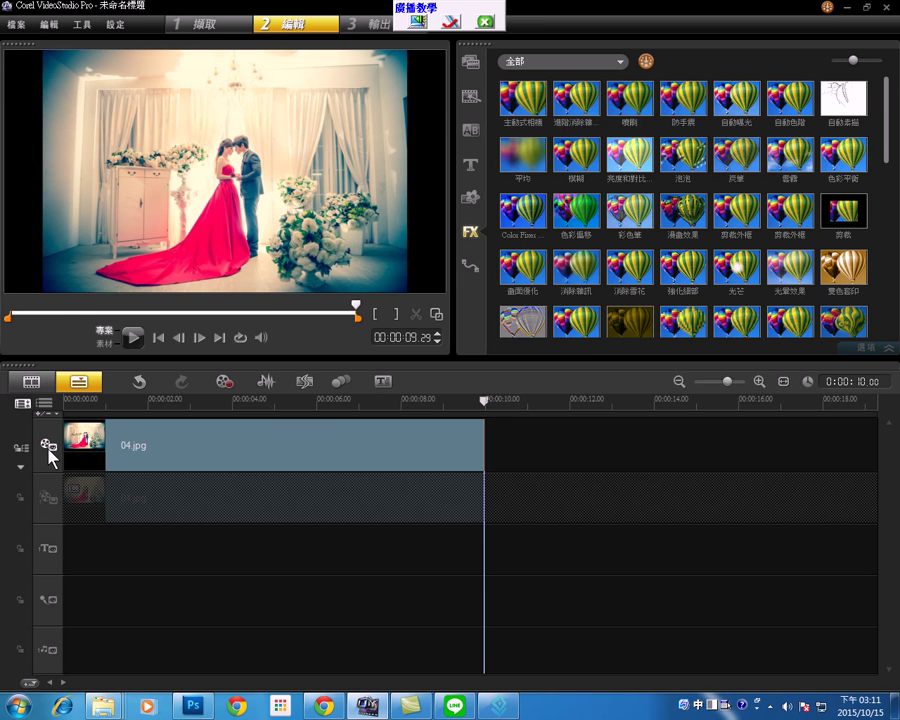
{"action": "left_click", "coordinate": [45, 503]}
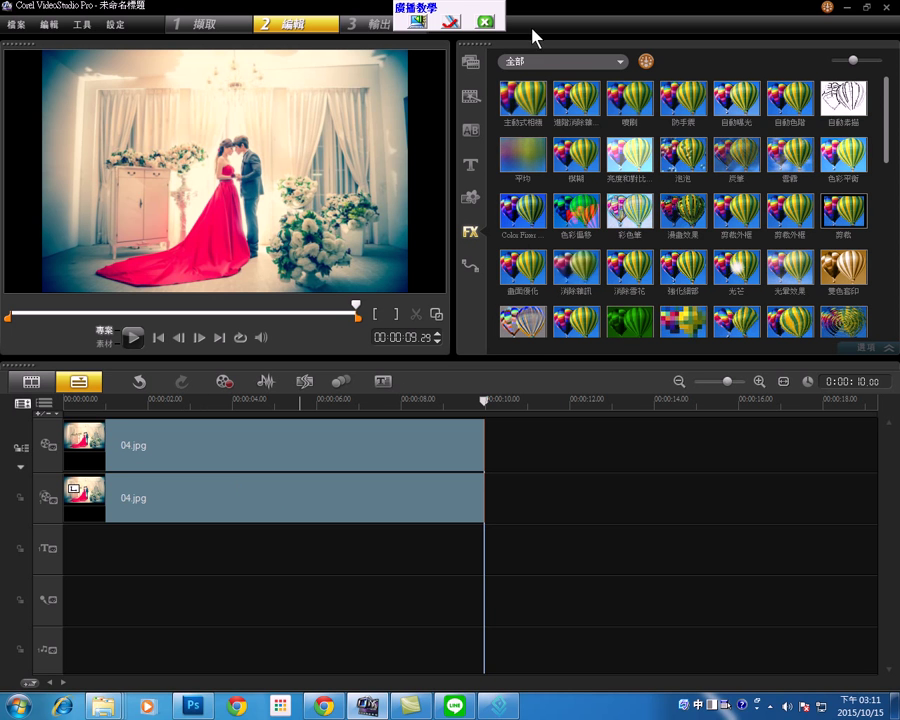
{"action": "left_click", "coordinate": [486, 22]}
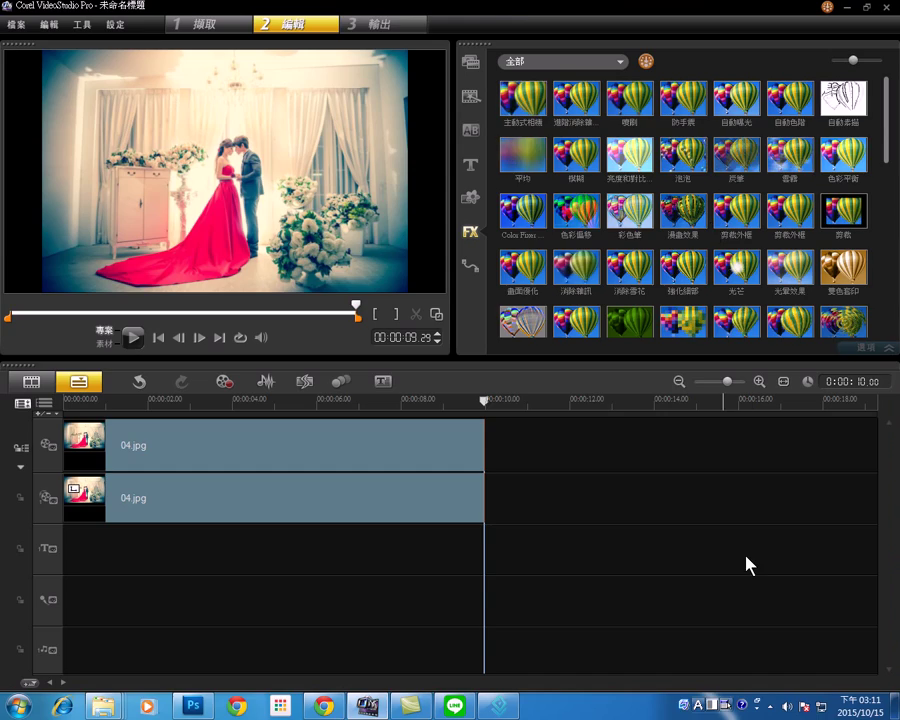
{"action": "left_click", "coordinate": [770, 705]}
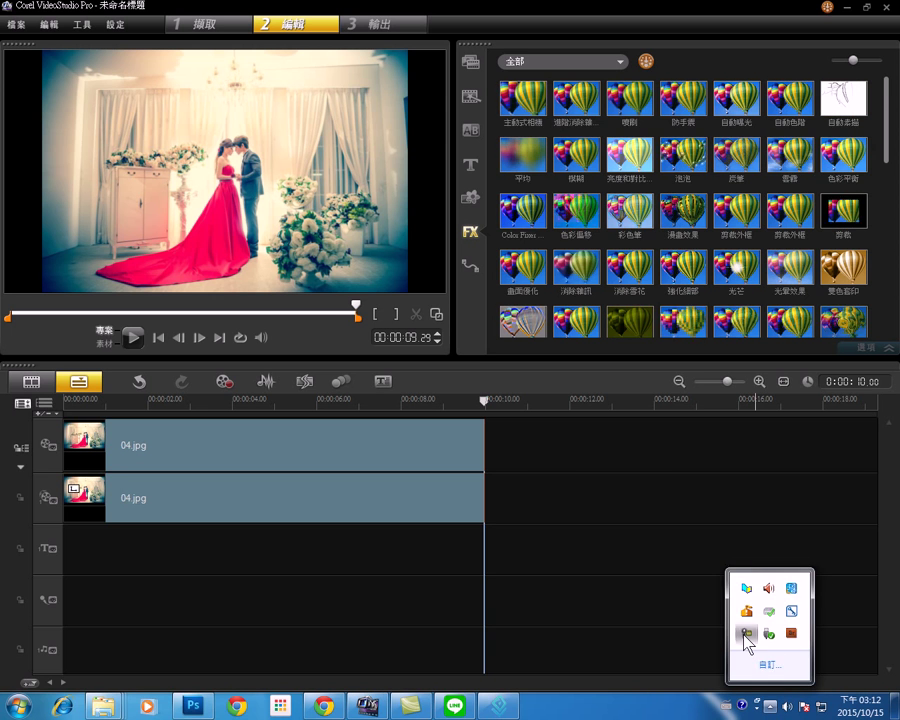
{"action": "left_click", "coordinate": [744, 636]}
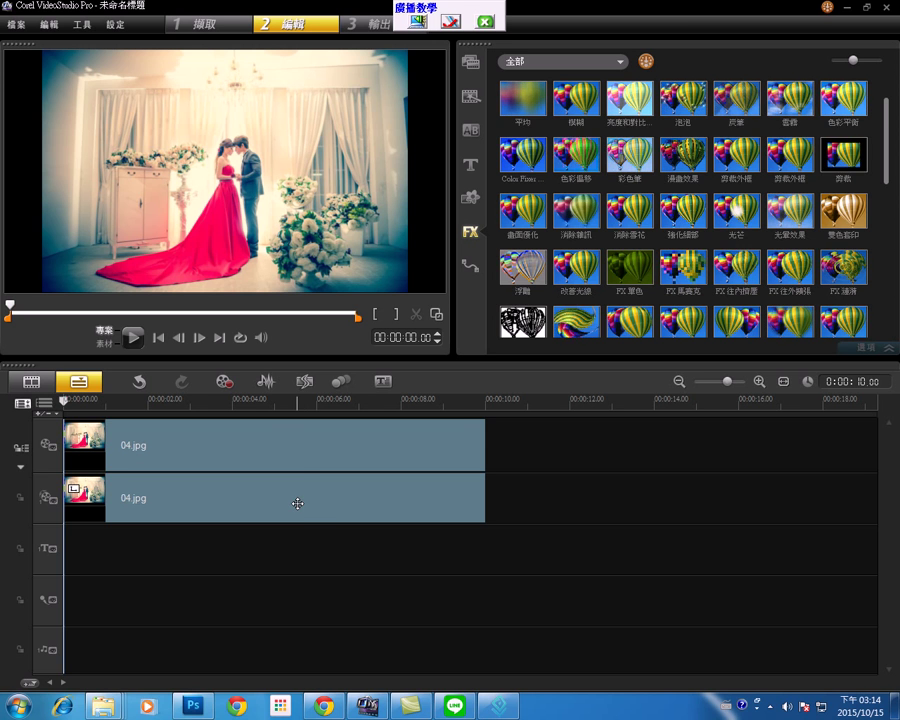
- Apply the FX 漣漪 (ripple) filter to the 04.jpg clip on the video track
{"action": "left_click", "coordinate": [291, 451]}
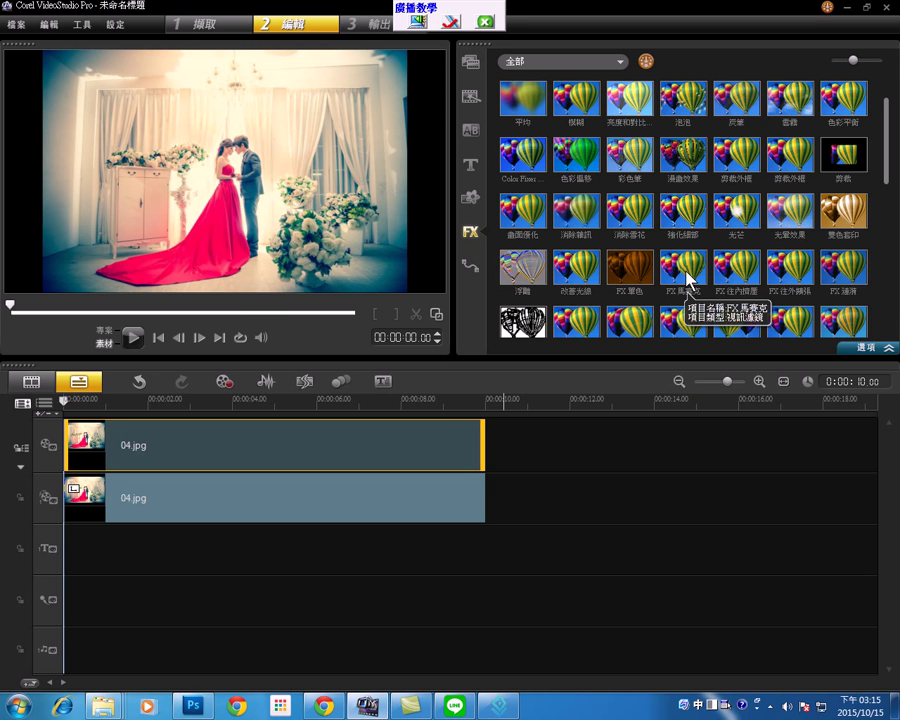
{"action": "left_click", "coordinate": [843, 268]}
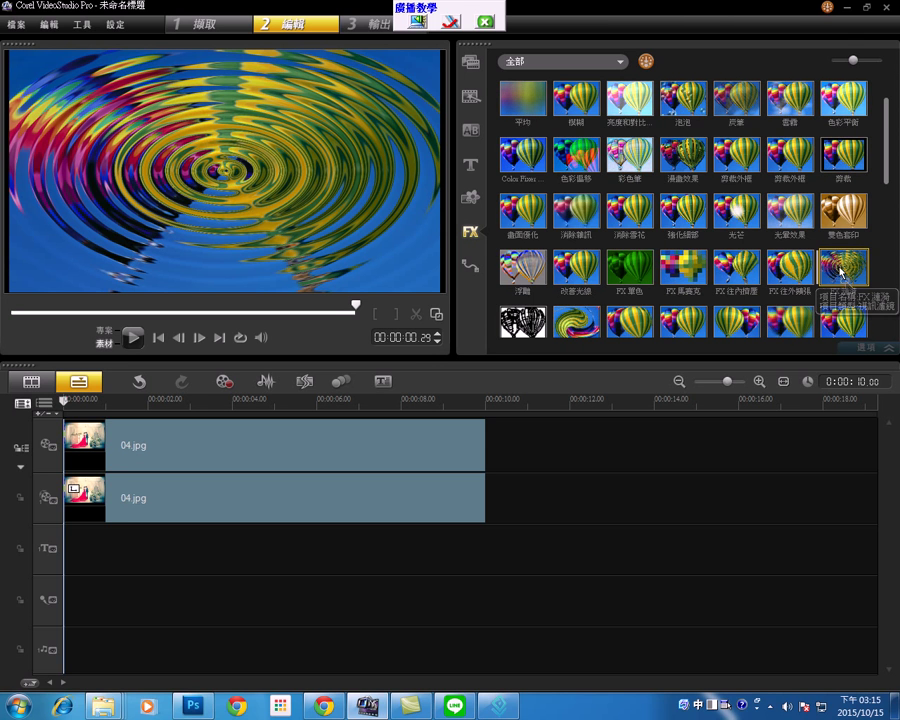
{"action": "scroll", "coordinate": [672, 298], "scroll_direction": "down", "scroll_amount": 1}
{"action": "left_click_drag", "start_coordinate": [672, 298], "coordinate": [384, 432]}
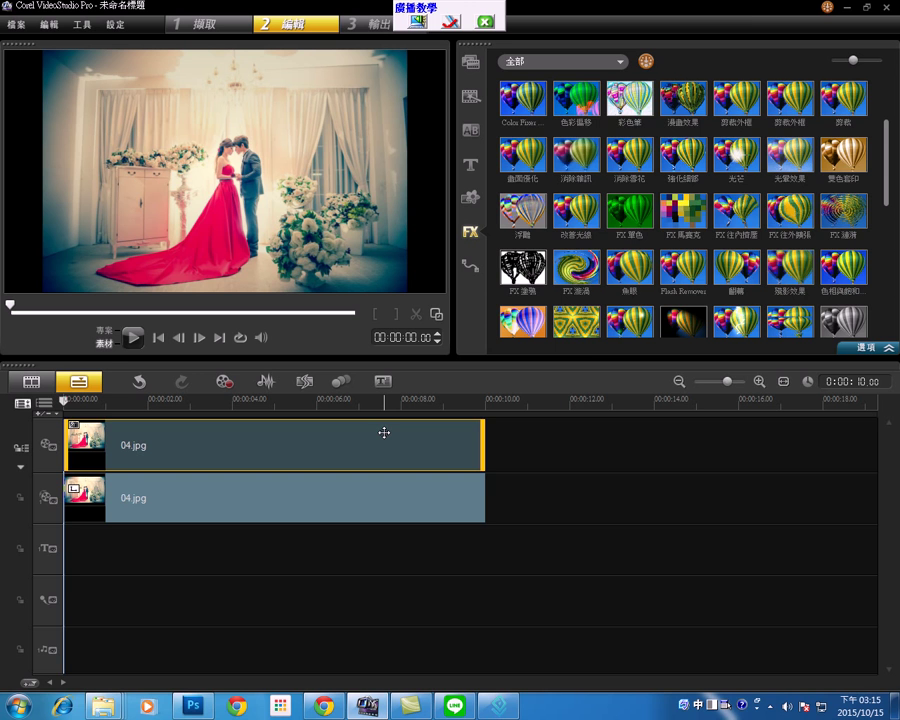
- Play the video track clip to examine the ripple effect, and return the playhead to the start
{"action": "left_click", "coordinate": [133, 340]}
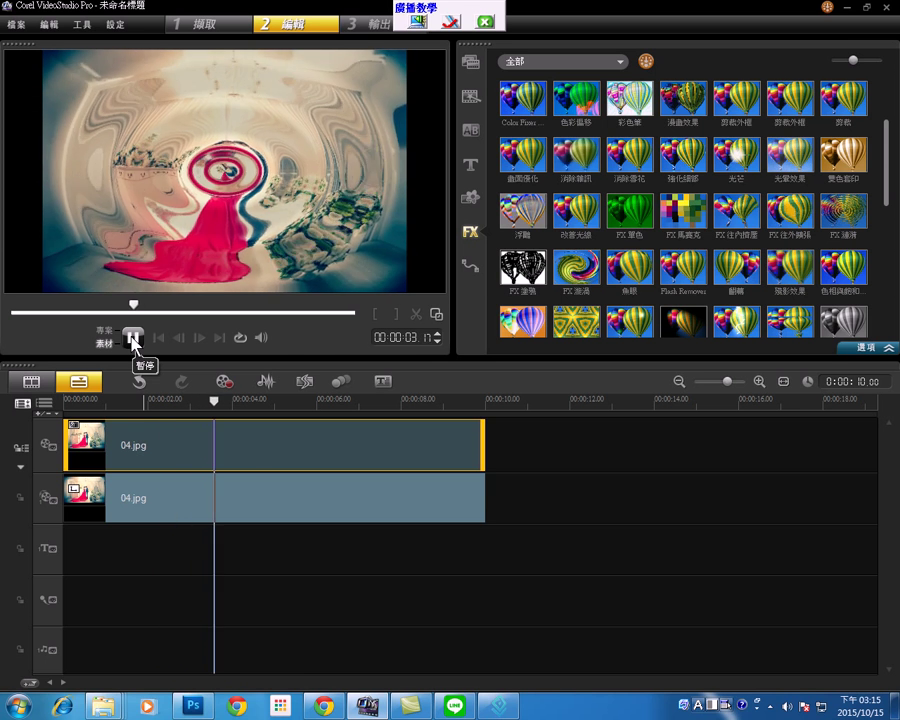
{"action": "left_click", "coordinate": [133, 340]}
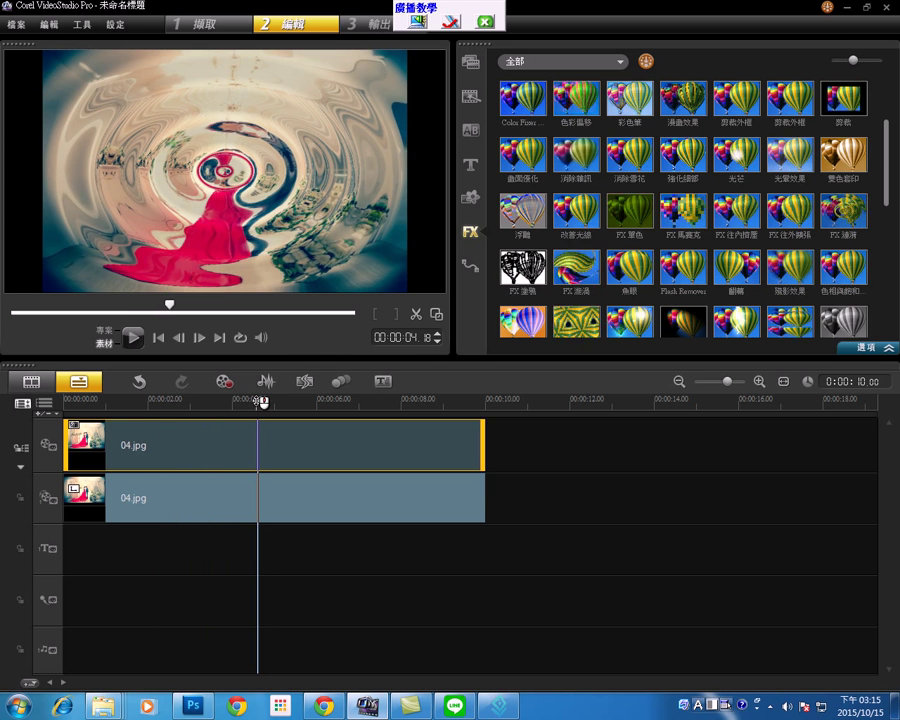
{"action": "key", "text": "Home"}
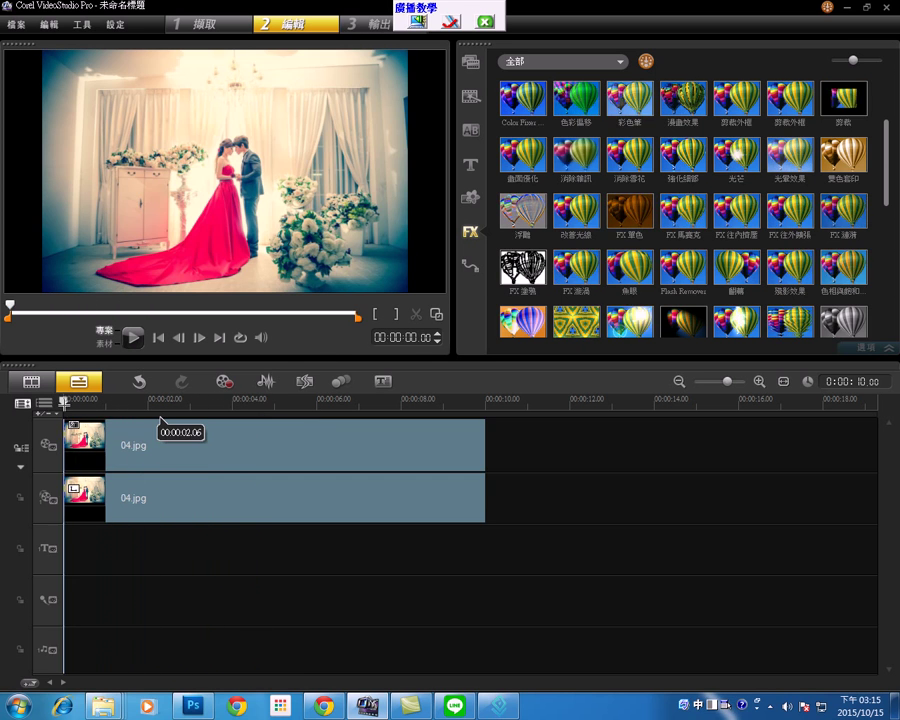
- Enable the overlay options on the overlay track's 04.jpg clip and apply the soft-edged upright oval mask with type 遮罩畫格 (mask frame)
{"action": "left_click", "coordinate": [213, 437]}
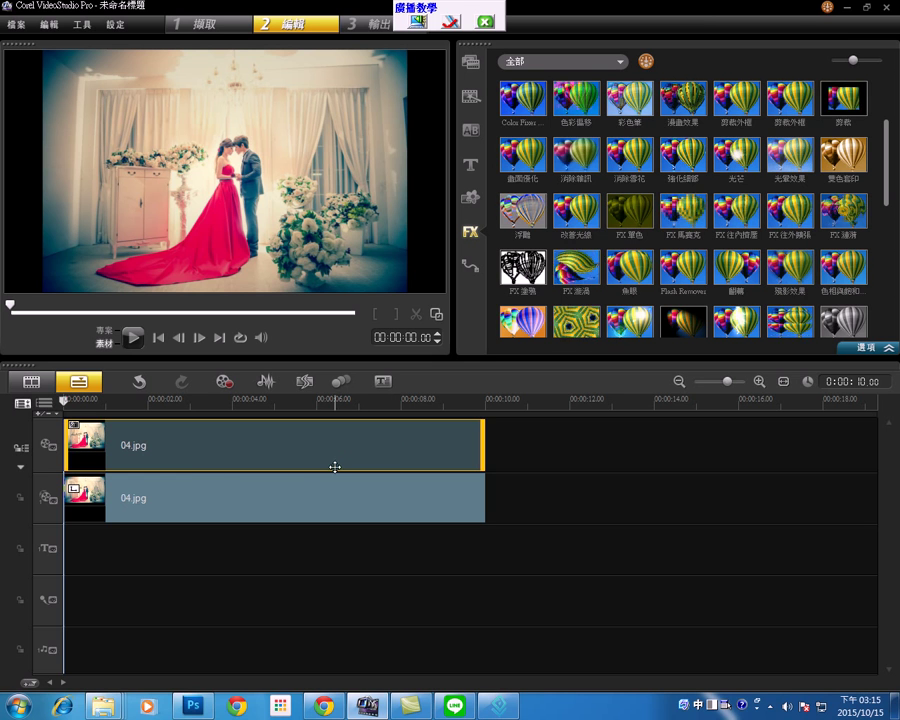
{"action": "left_click", "coordinate": [300, 497]}
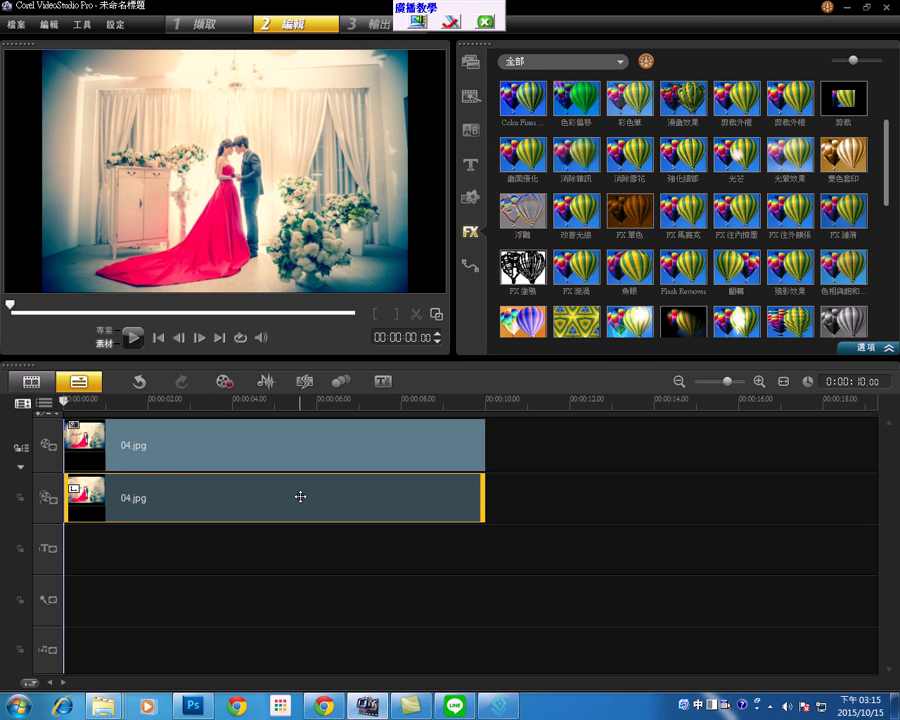
{"action": "double_click", "coordinate": [300, 497]}
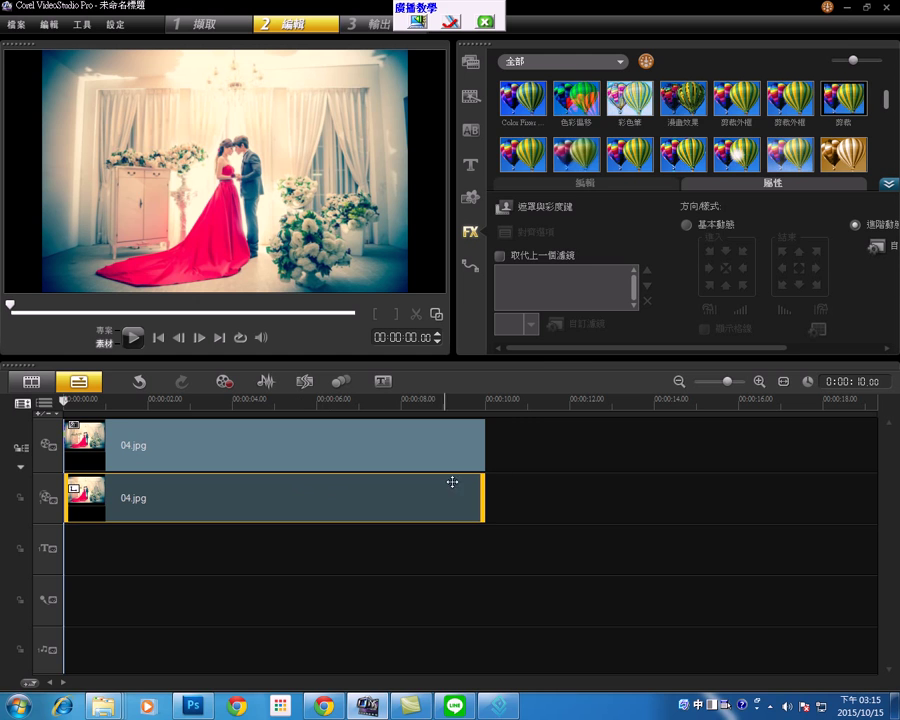
{"action": "left_click", "coordinate": [548, 213]}
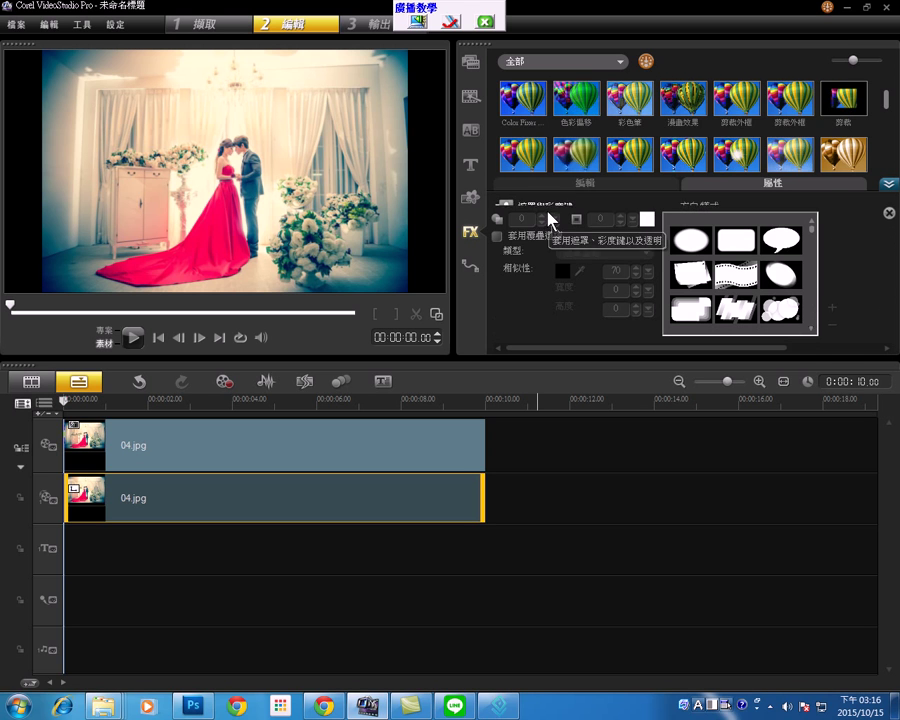
{"action": "left_click", "coordinate": [497, 227]}
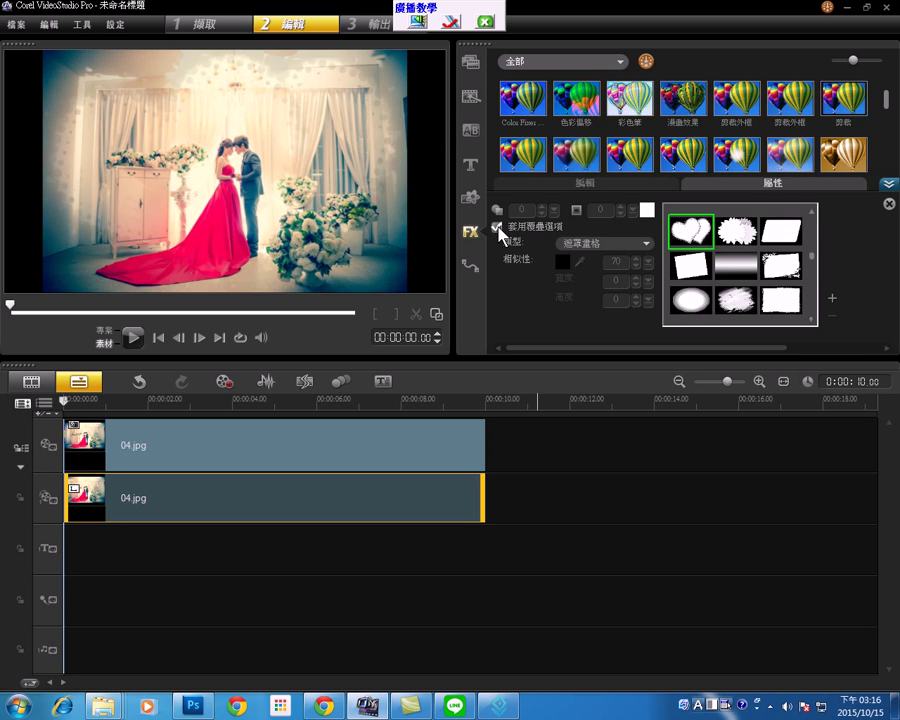
{"action": "left_click", "coordinate": [612, 246]}
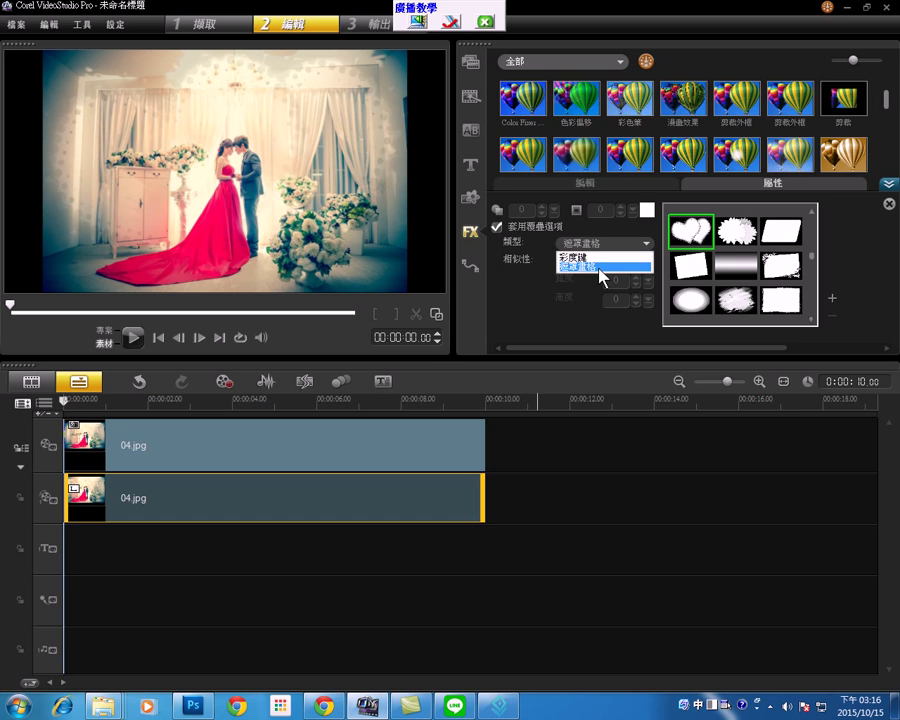
{"action": "left_click", "coordinate": [601, 267]}
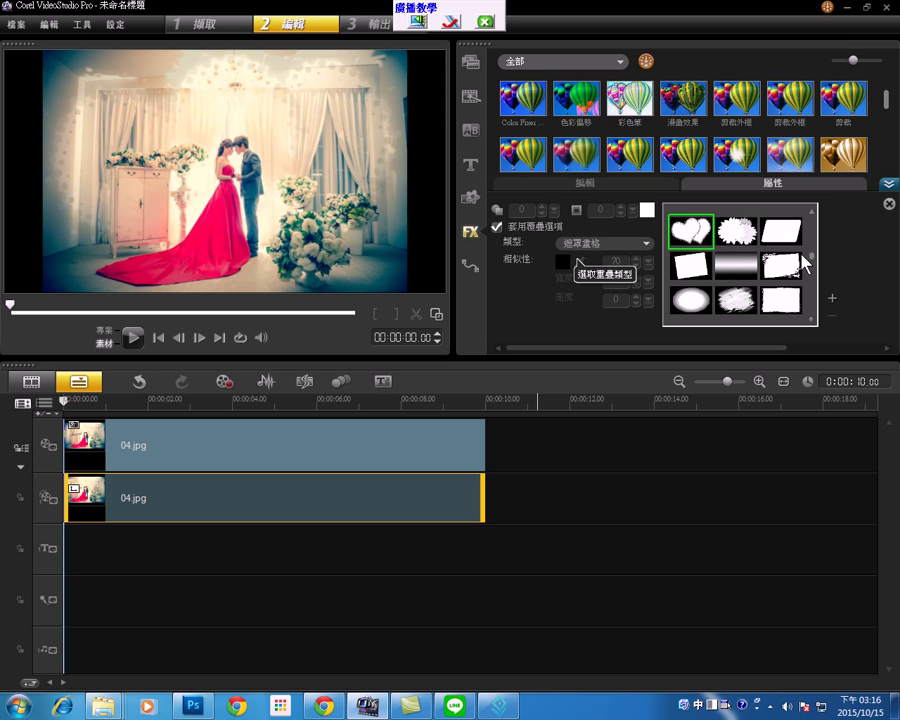
{"action": "left_click_drag", "start_coordinate": [811, 258], "coordinate": [810, 220]}
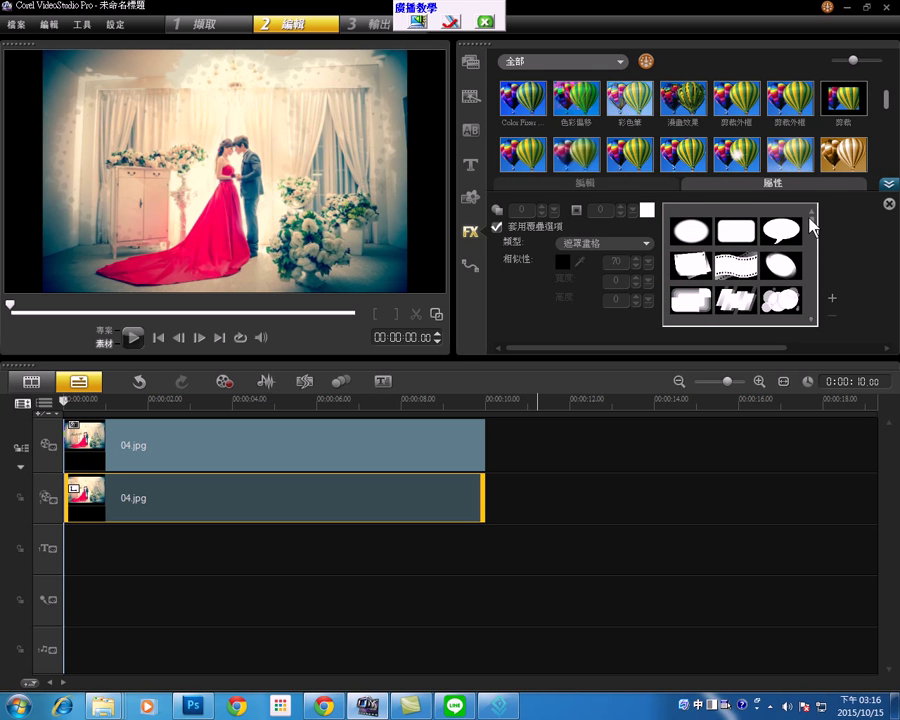
{"action": "left_click", "coordinate": [697, 234]}
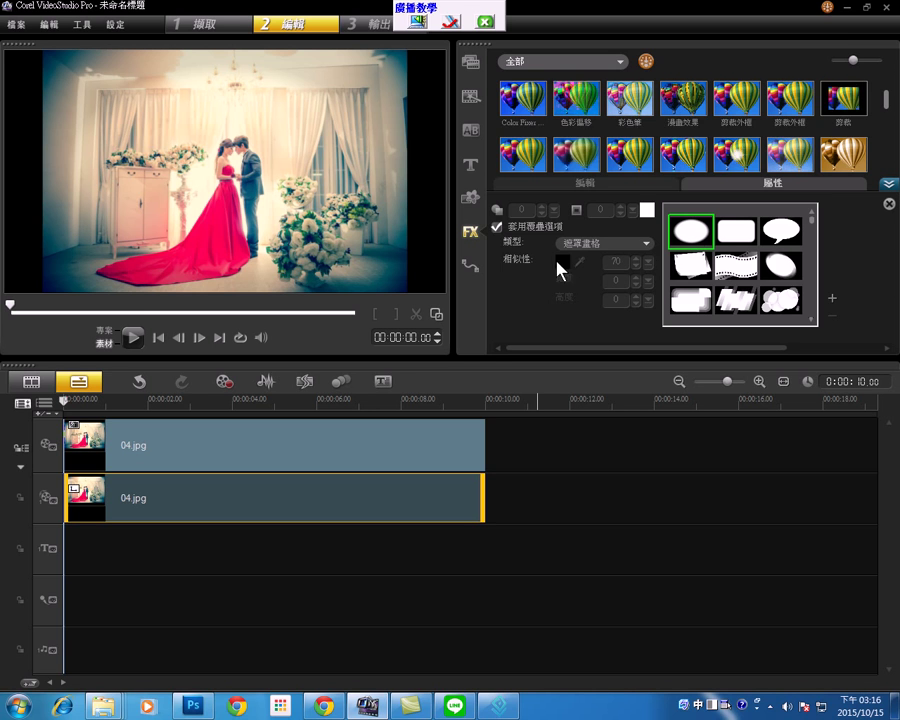
- Play the whole project to check how the ripple moves around the masked couple
{"action": "left_click", "coordinate": [106, 332]}
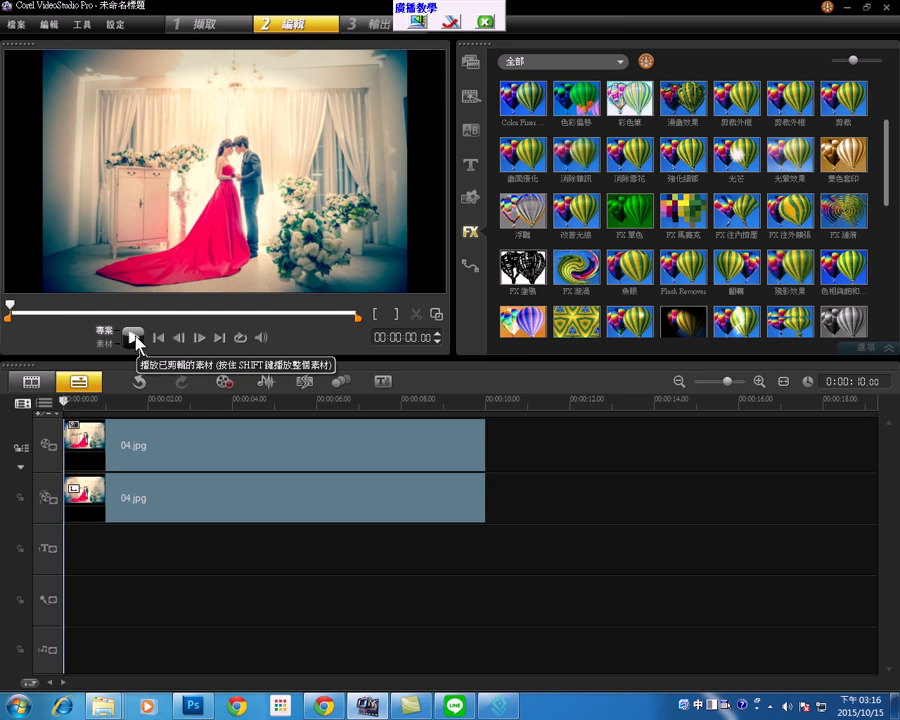
{"action": "left_click", "coordinate": [135, 336]}
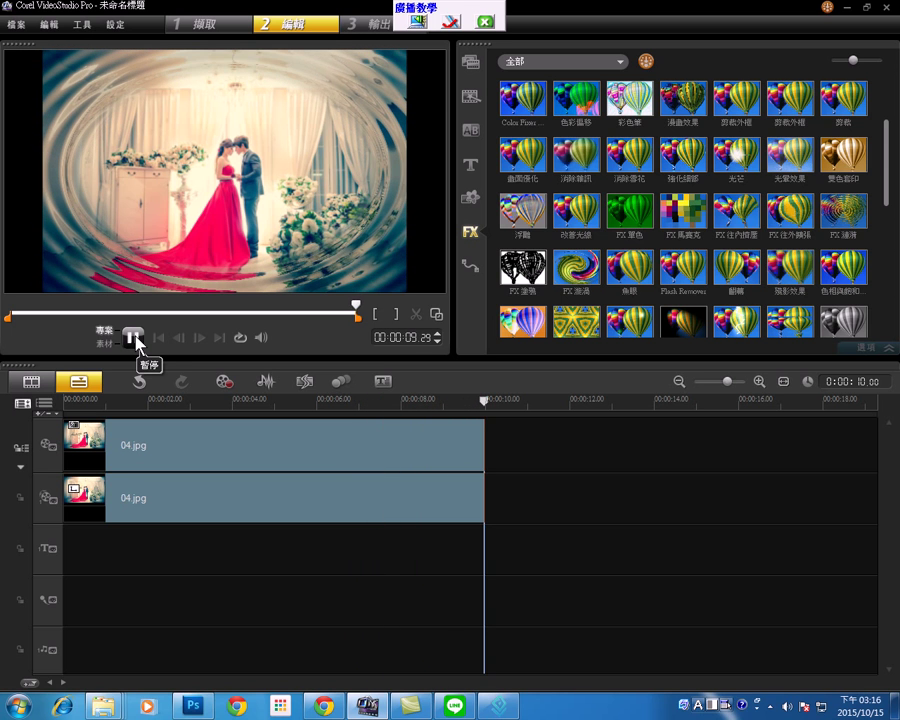
{"action": "left_click", "coordinate": [133, 337]}
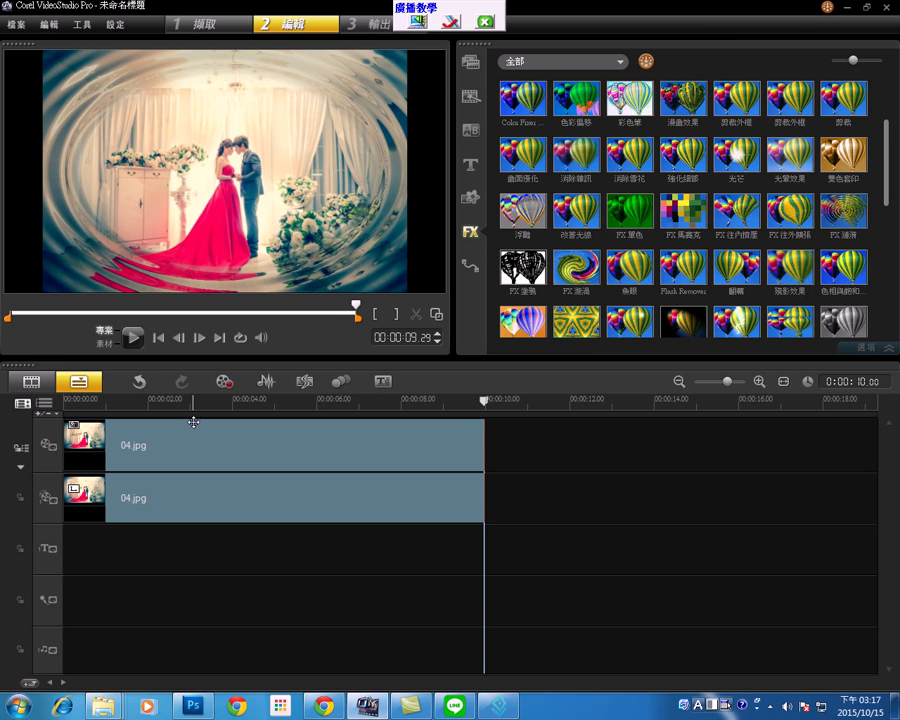
- Select the video track clip and the overlay clip in turn to compare the full ripple with the masked composite
{"action": "left_click", "coordinate": [195, 444]}
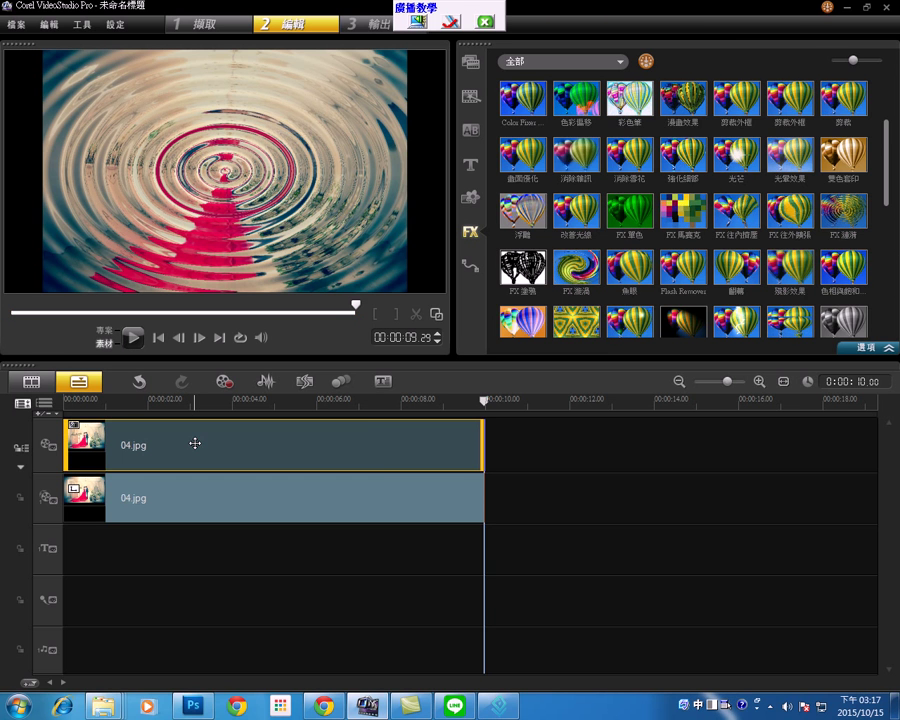
{"action": "left_click", "coordinate": [358, 502]}
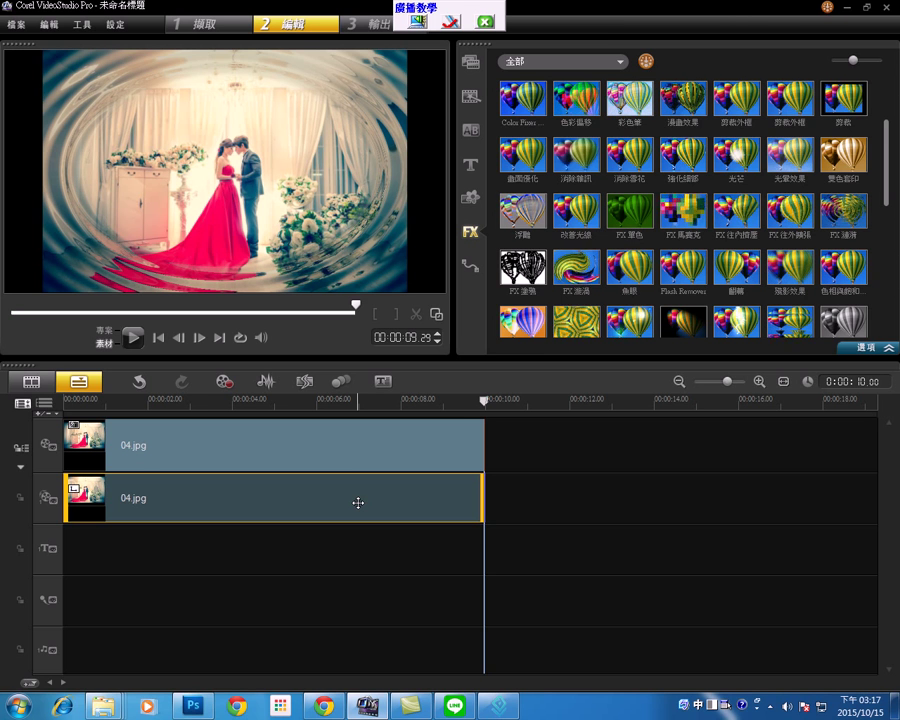
{"action": "left_click", "coordinate": [354, 446]}
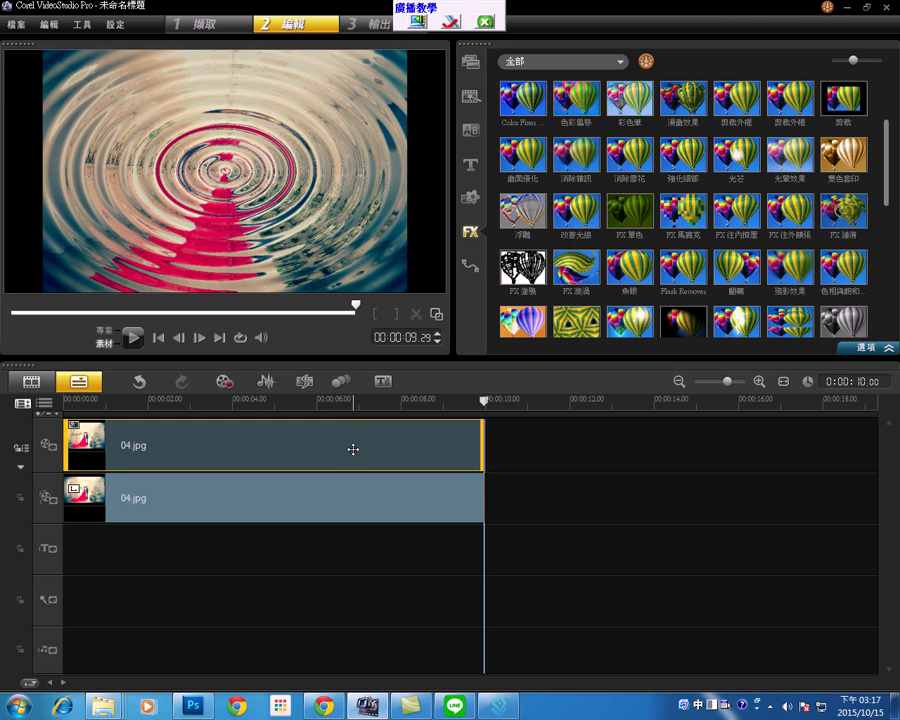
- Try the wavy film-strip mask on the overlay clip, and switch back to the soft-edged oval mask
{"action": "left_click", "coordinate": [394, 489]}
{"action": "left_click", "coordinate": [890, 352]}
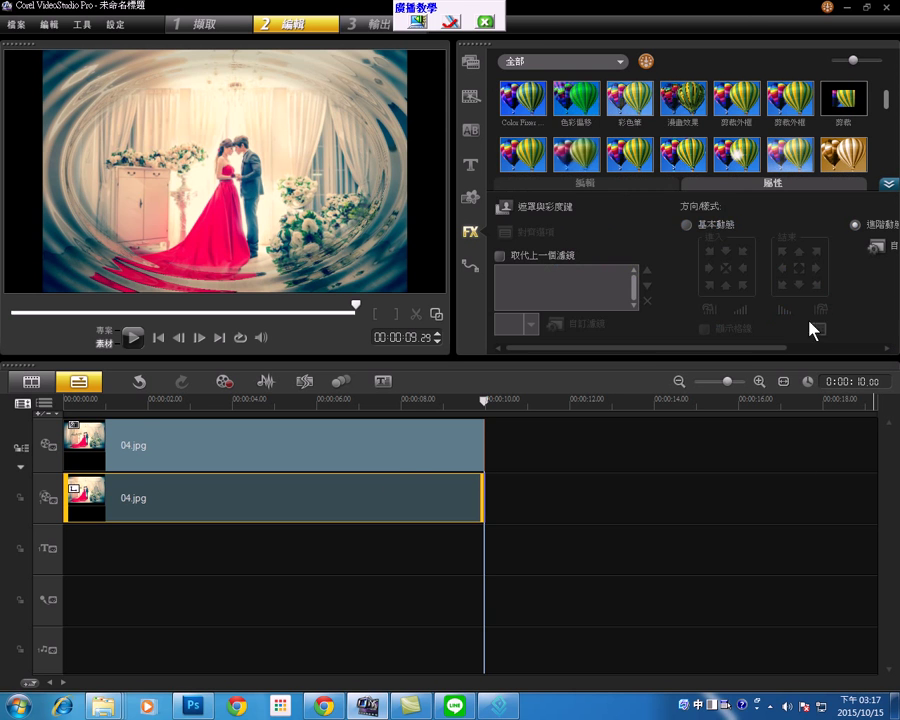
{"action": "left_click", "coordinate": [556, 214]}
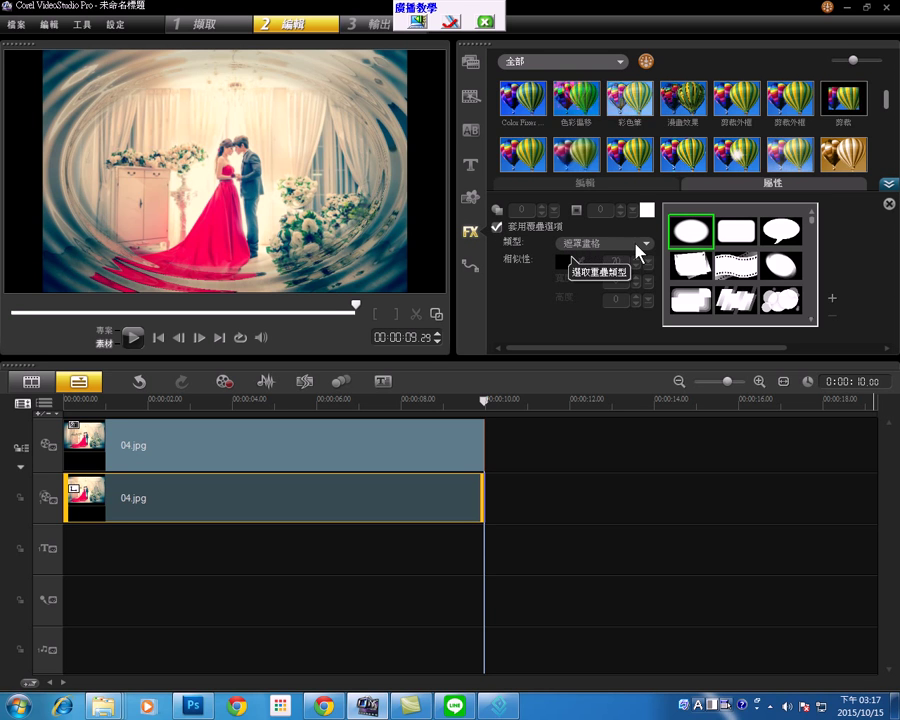
{"action": "left_click", "coordinate": [740, 268]}
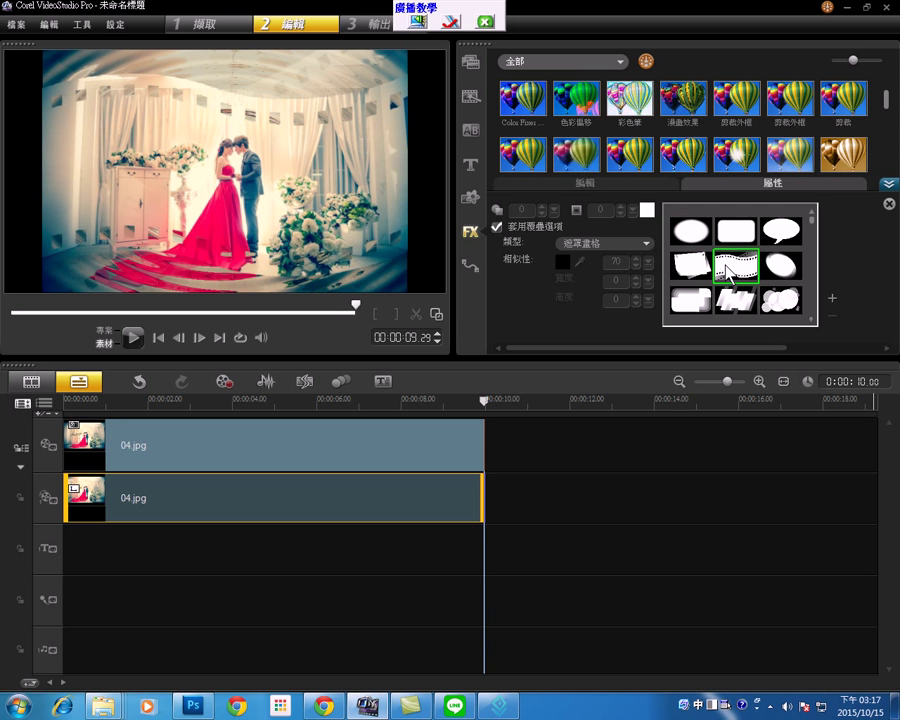
{"action": "left_click", "coordinate": [690, 233]}
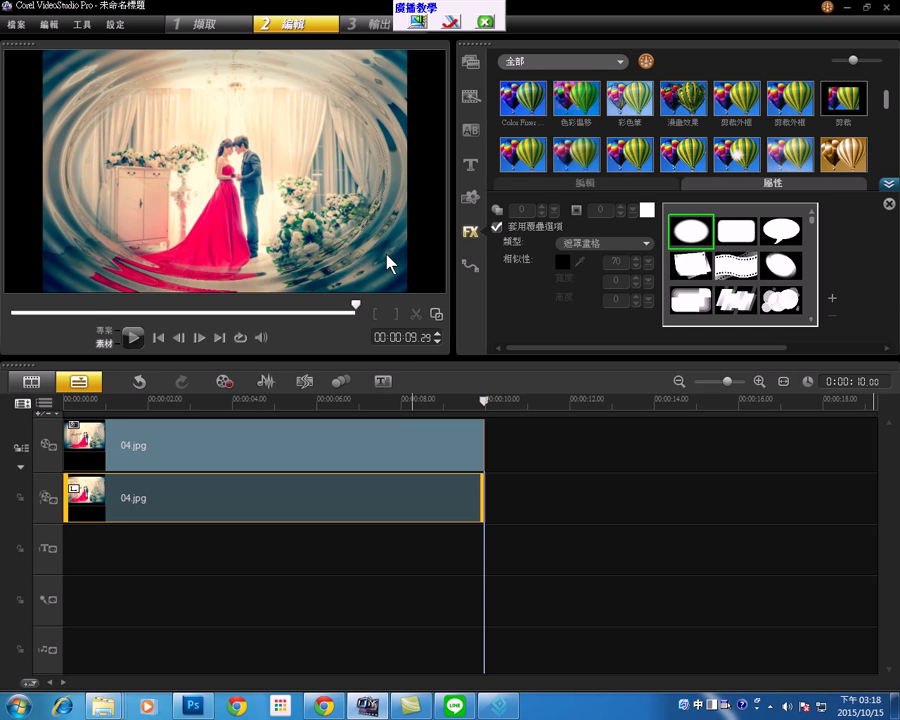
- Play the project again in project mode to review the final partial ripple effect
{"action": "left_click", "coordinate": [103, 340]}
{"action": "left_click", "coordinate": [132, 338]}
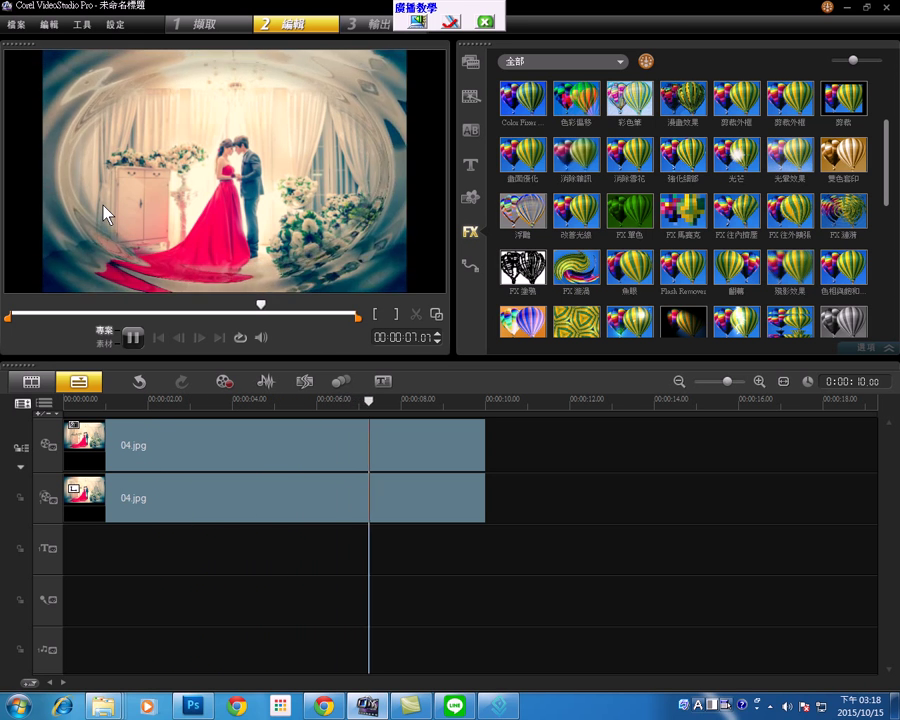
- End the teaching broadcast and minimize the virtual classroom window to return to the video project
{"action": "left_click", "coordinate": [487, 22]}
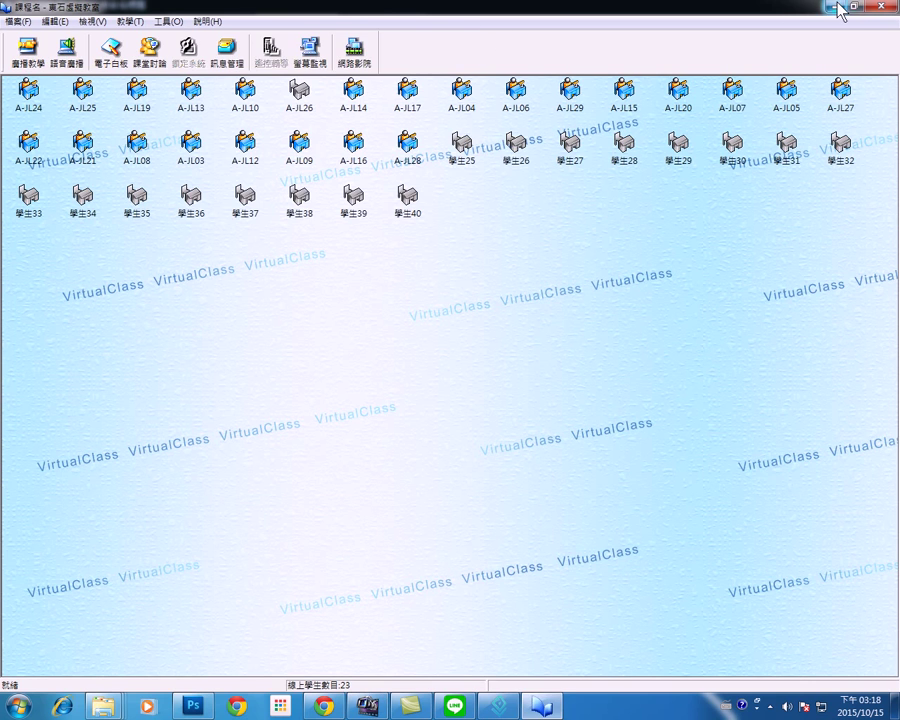
{"action": "left_click", "coordinate": [836, 7]}
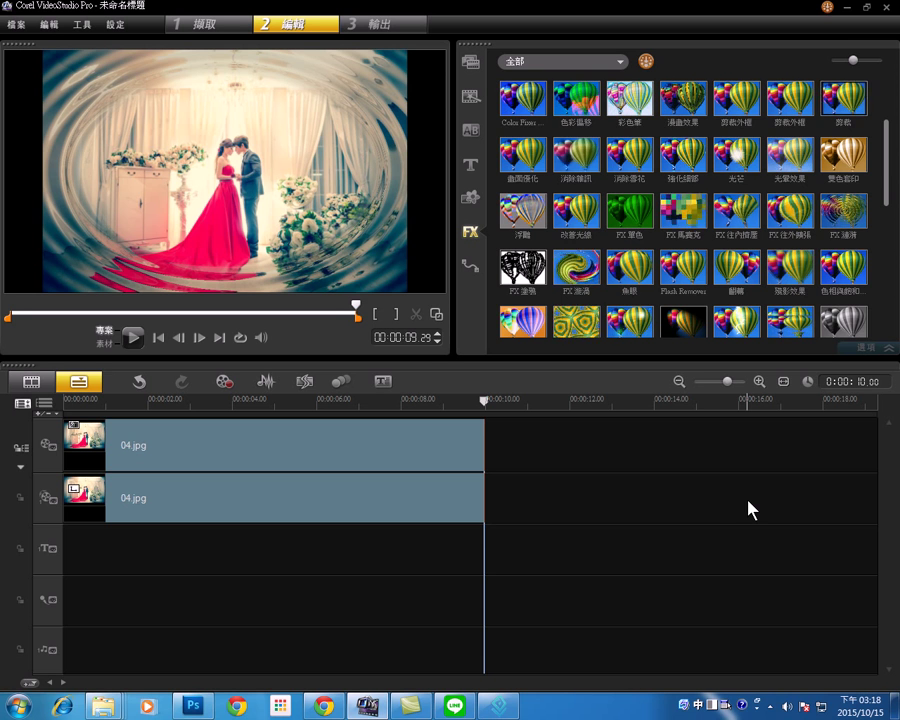
{"action": "left_click", "coordinate": [771, 706]}
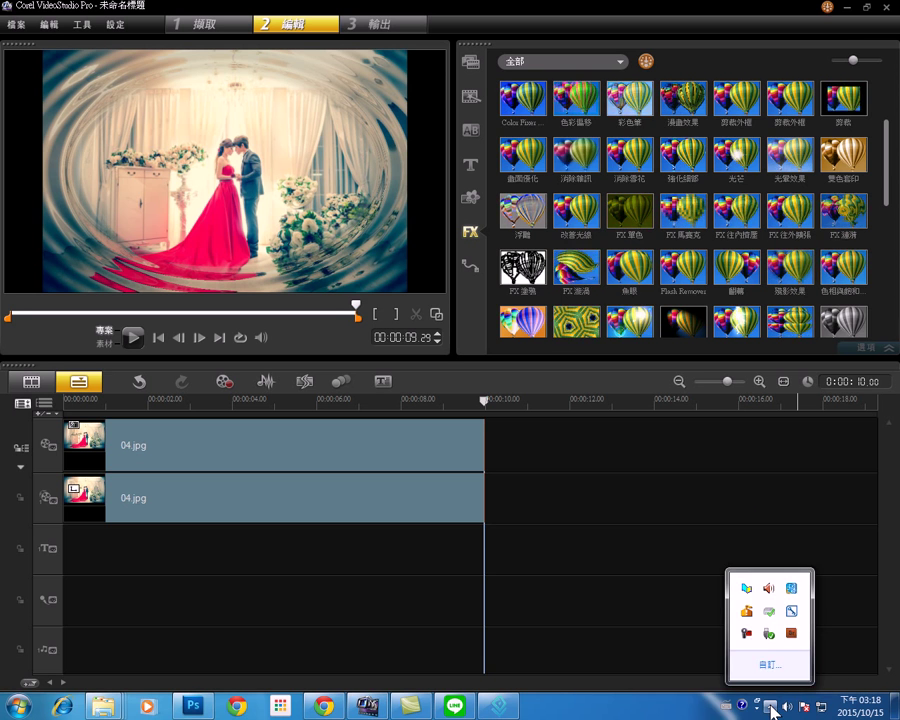
{"action": "left_click", "coordinate": [748, 634]}
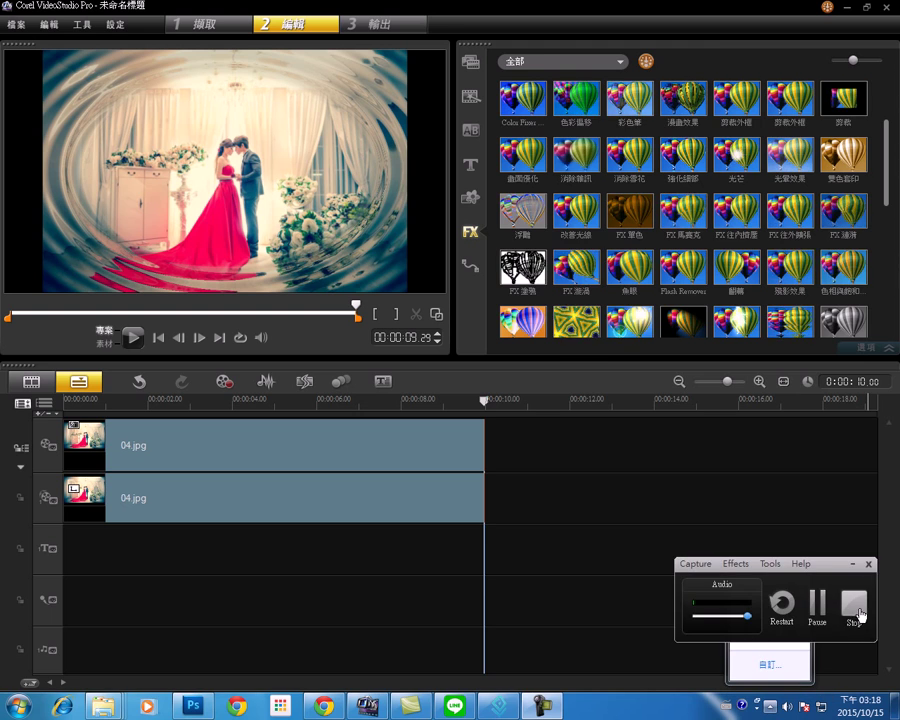